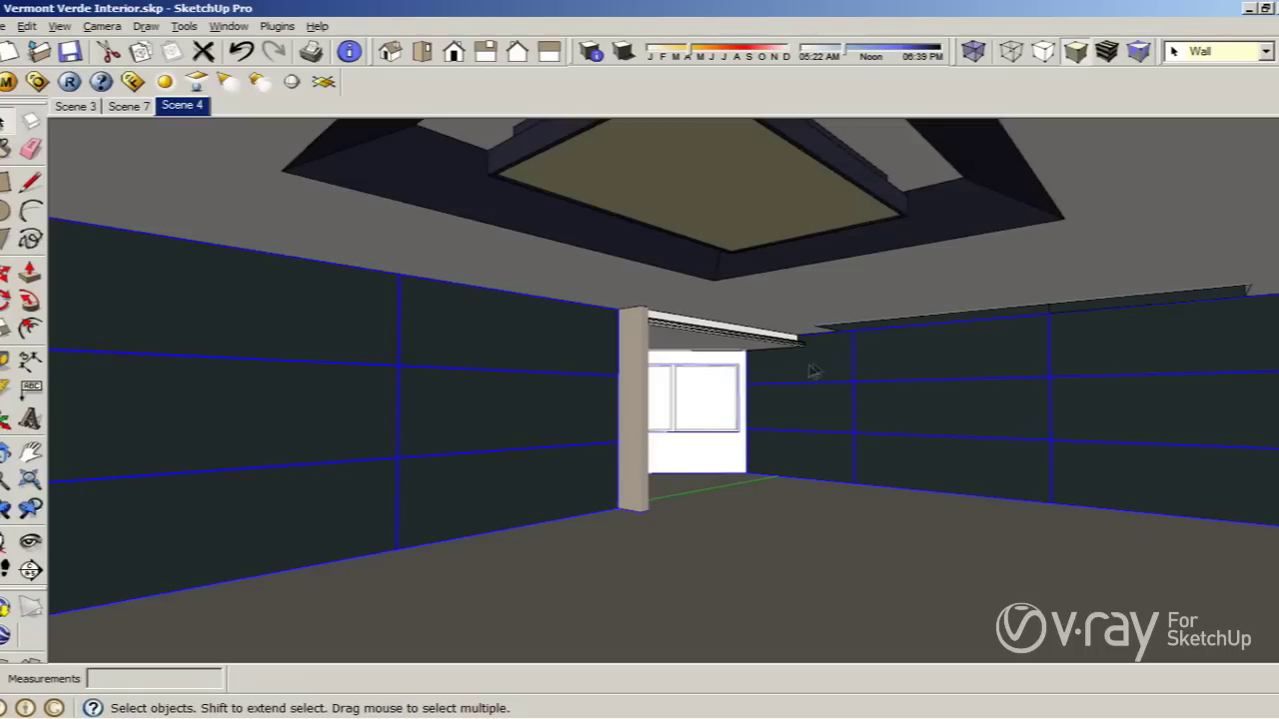
scroll(916, 430, up, 5)
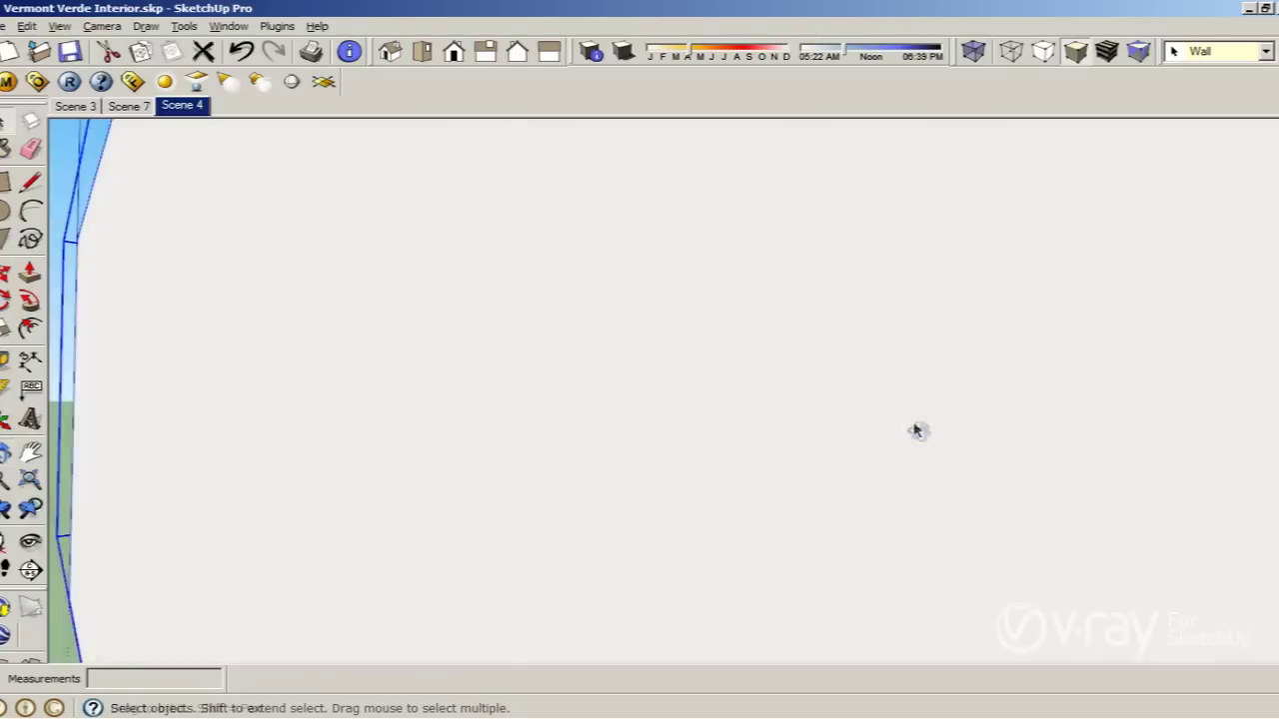
Orbit around the building to inspect its walls, roof, windowed corner and wall thickness.
middle_drag(913, 430, 686, 465)
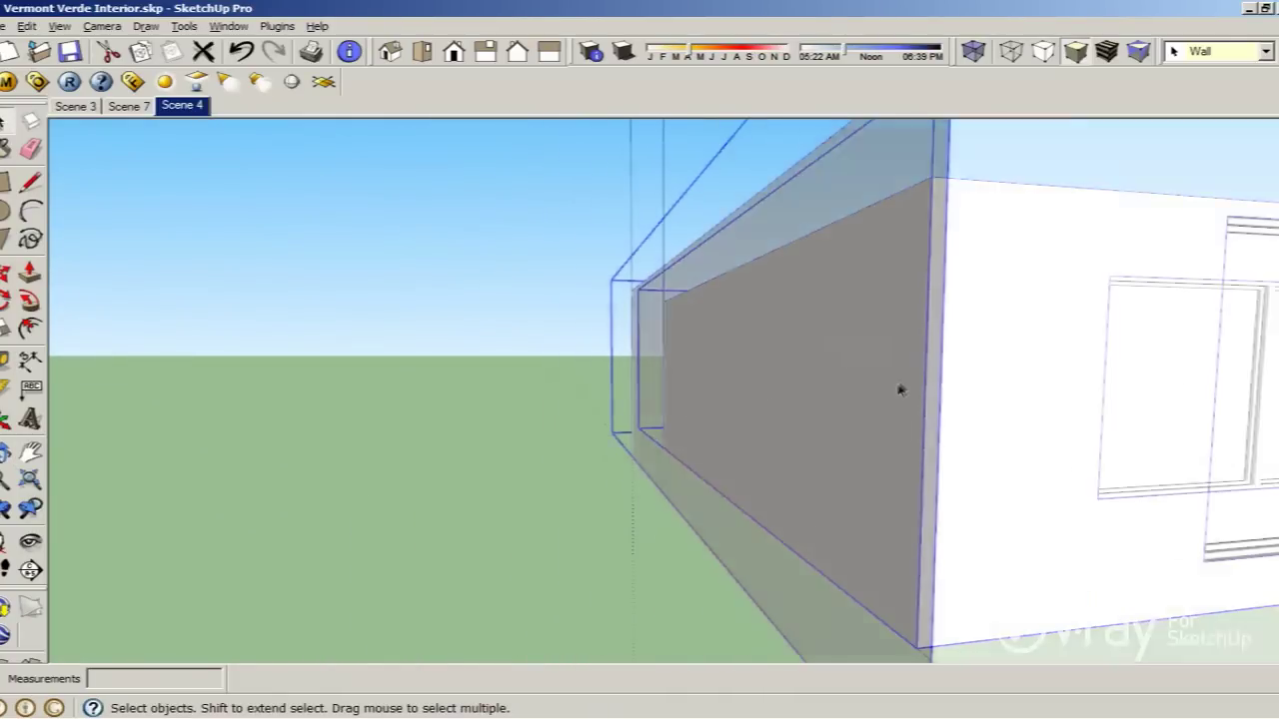
middle_drag(801, 412, 642, 429)
scroll(753, 386, down, 3)
mouse_move(753, 386)
middle_down()
mouse_move(115, 441)
mouse_move(397, 432)
middle_up()
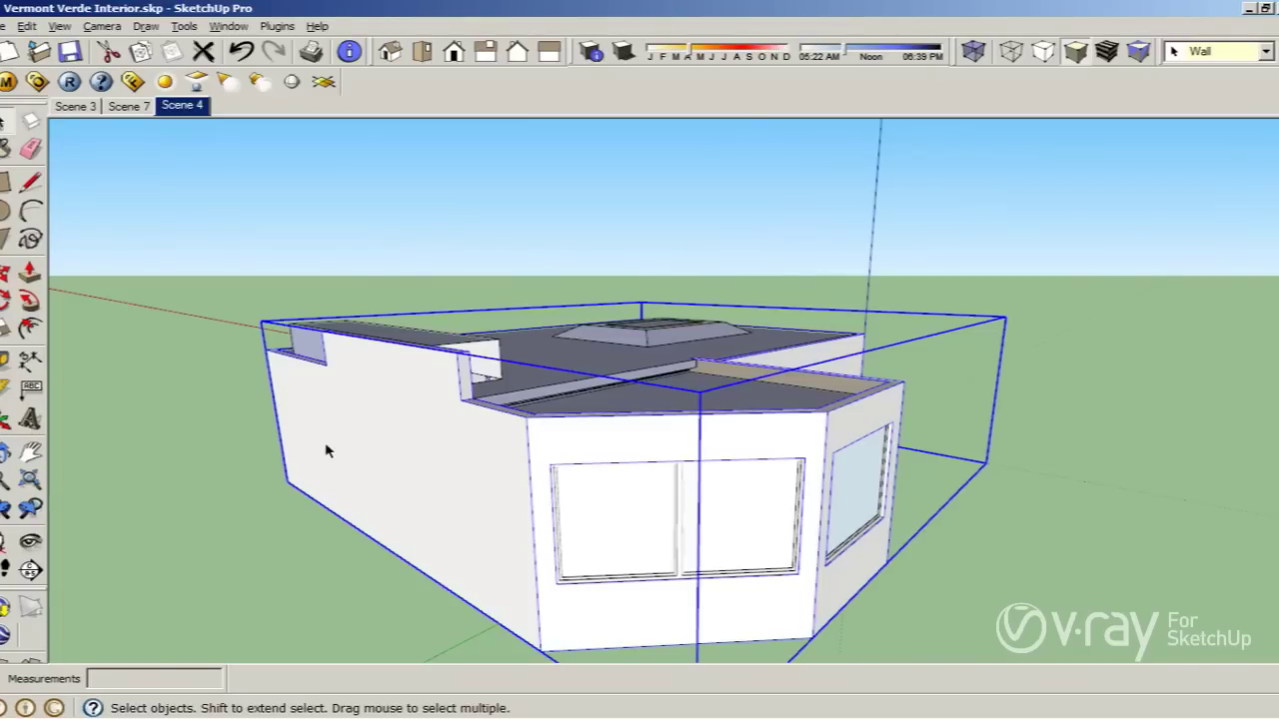
mouse_move(326, 451)
middle_down()
mouse_move(1236, 383)
mouse_move(1113, 403)
middle_up()
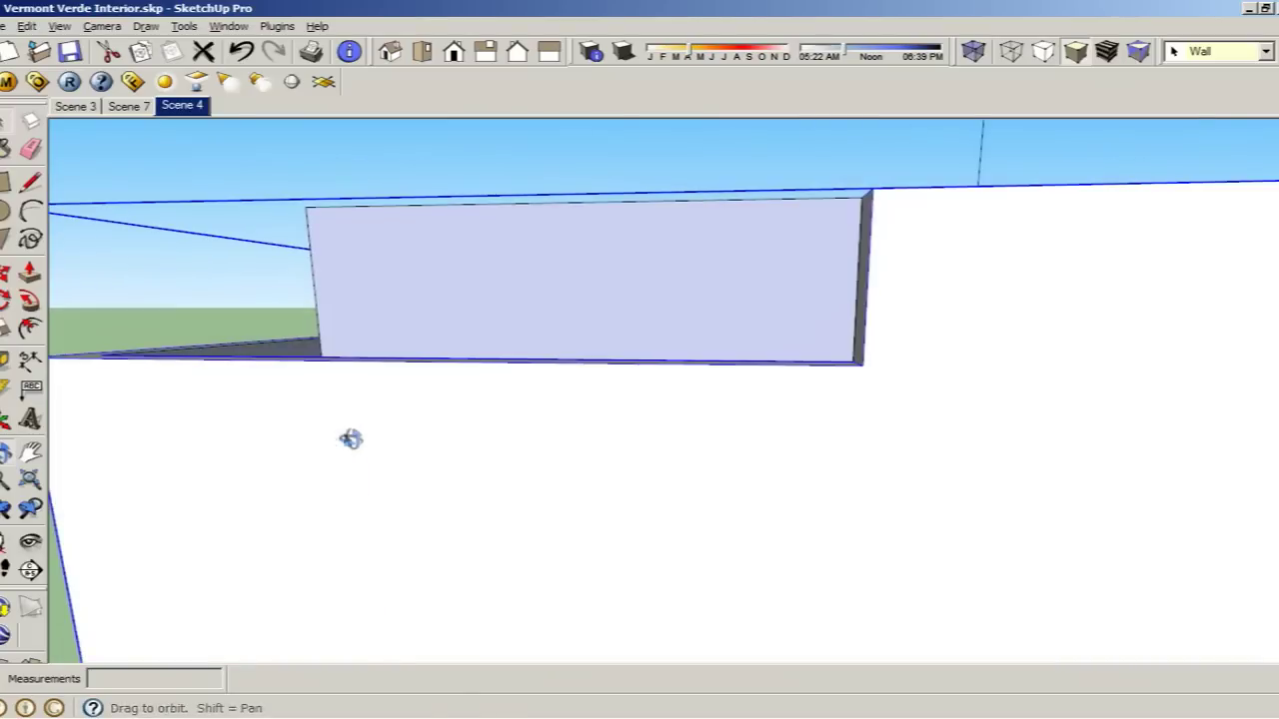
middle_drag(1065, 372, 417, 454)
scroll(642, 465, down, 3)
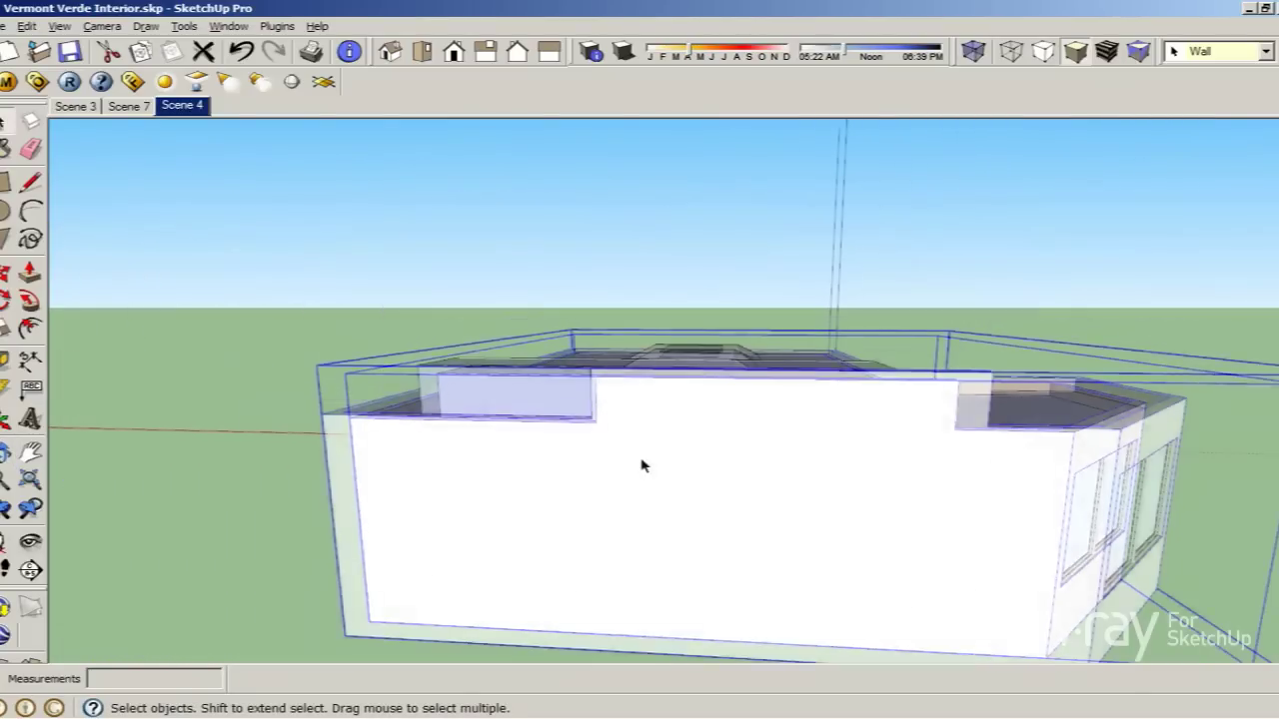
middle_drag(642, 465, 417, 352)
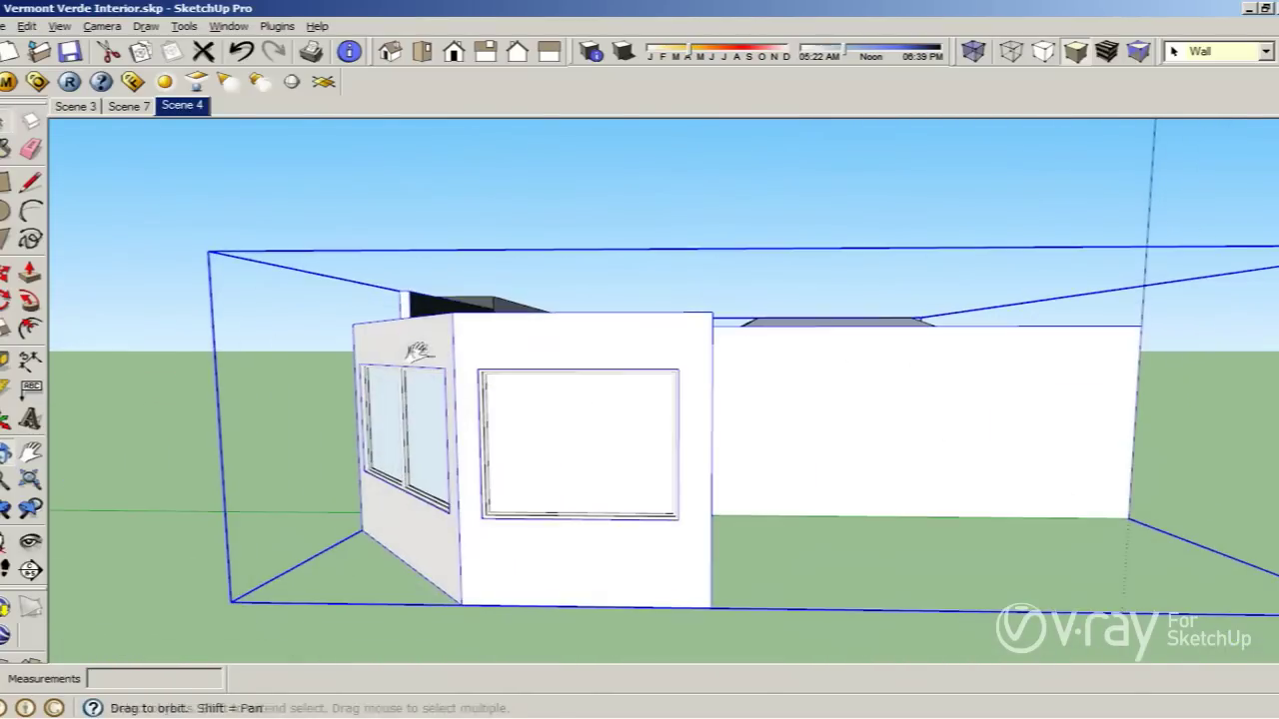
mouse_move(480, 493)
middle_down()
mouse_move(129, 506)
mouse_move(371, 522)
mouse_move(427, 400)
middle_up()
scroll(397, 466, down, 3)
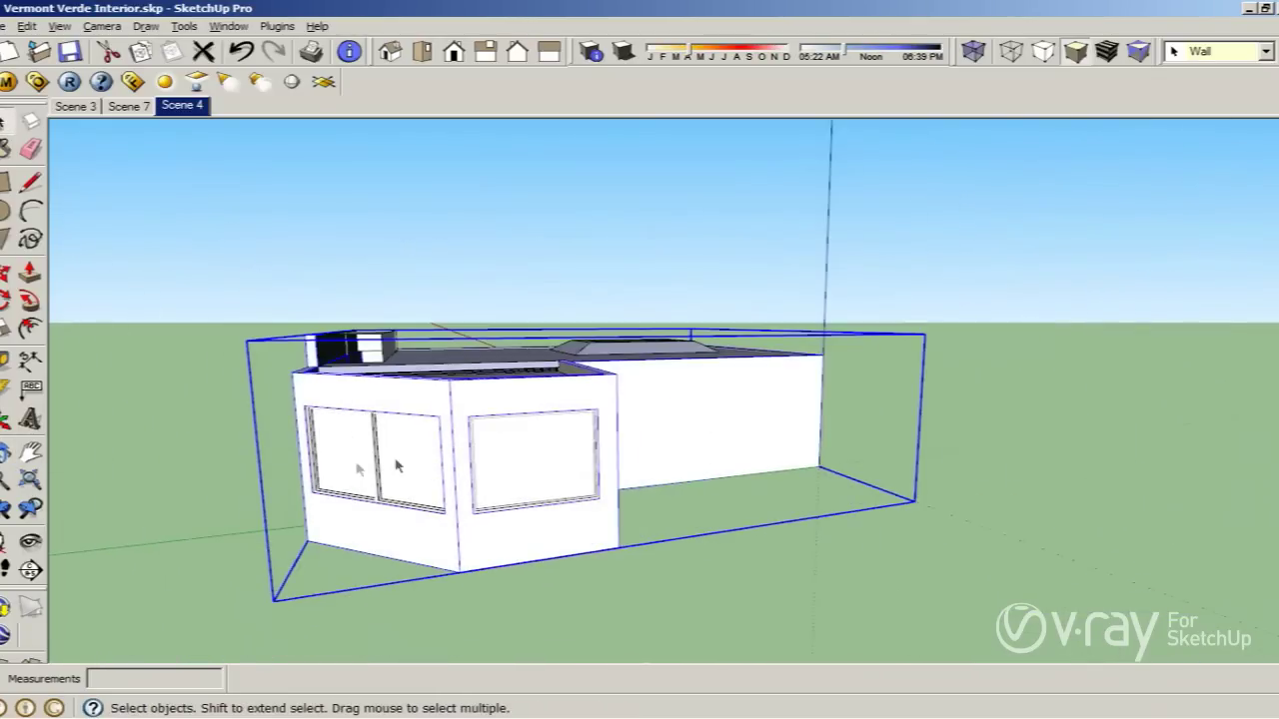
mouse_move(397, 466)
middle_down()
mouse_move(1185, 471)
mouse_move(1149, 469)
middle_up()
scroll(653, 417, down, 2)
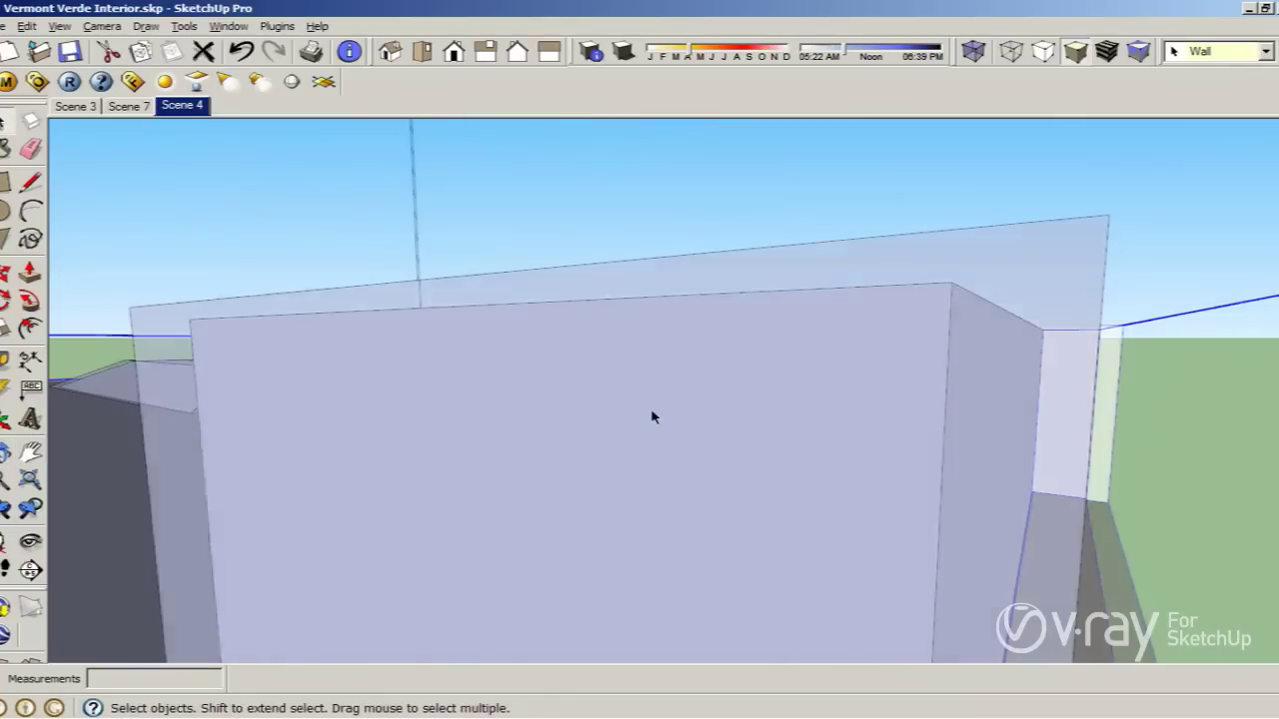
scroll(651, 417, down, 2)
scroll(630, 433, down, 2)
scroll(593, 482, down, 2)
scroll(569, 477, down, 2)
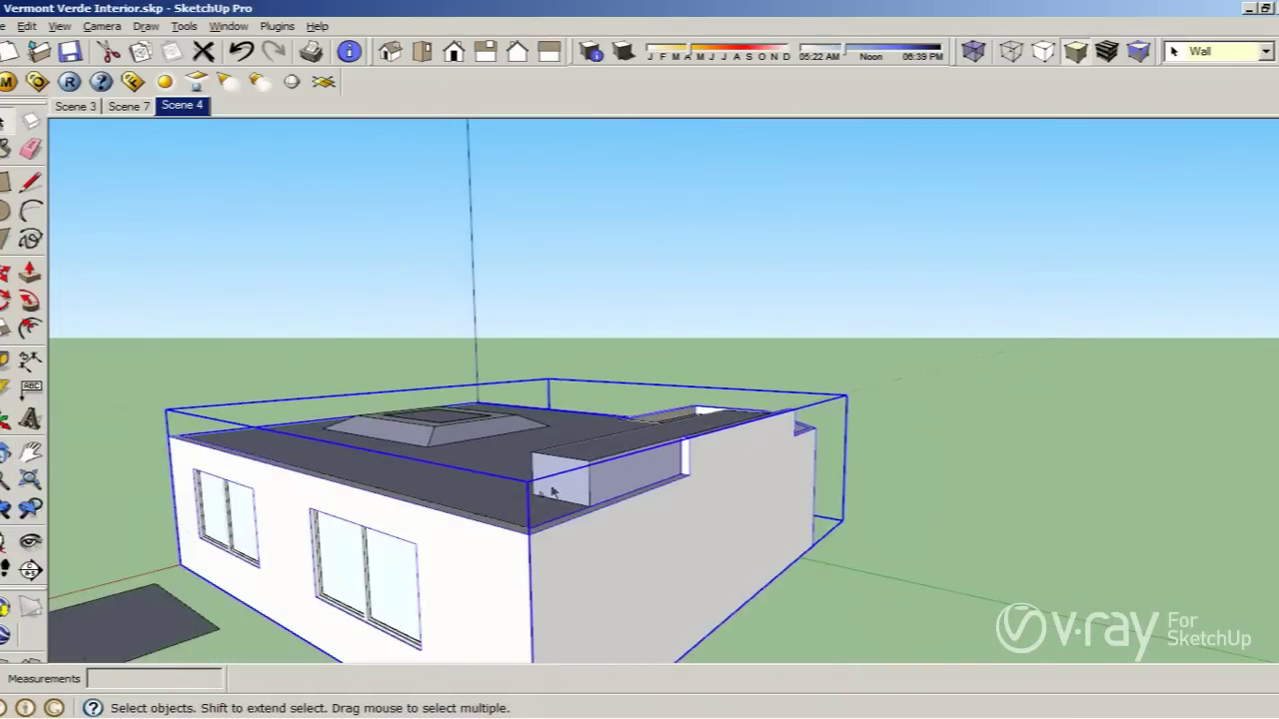
mouse_move(552, 492)
middle_down()
mouse_move(523, 529)
mouse_move(523, 345)
mouse_move(627, 286)
mouse_move(634, 306)
middle_up()
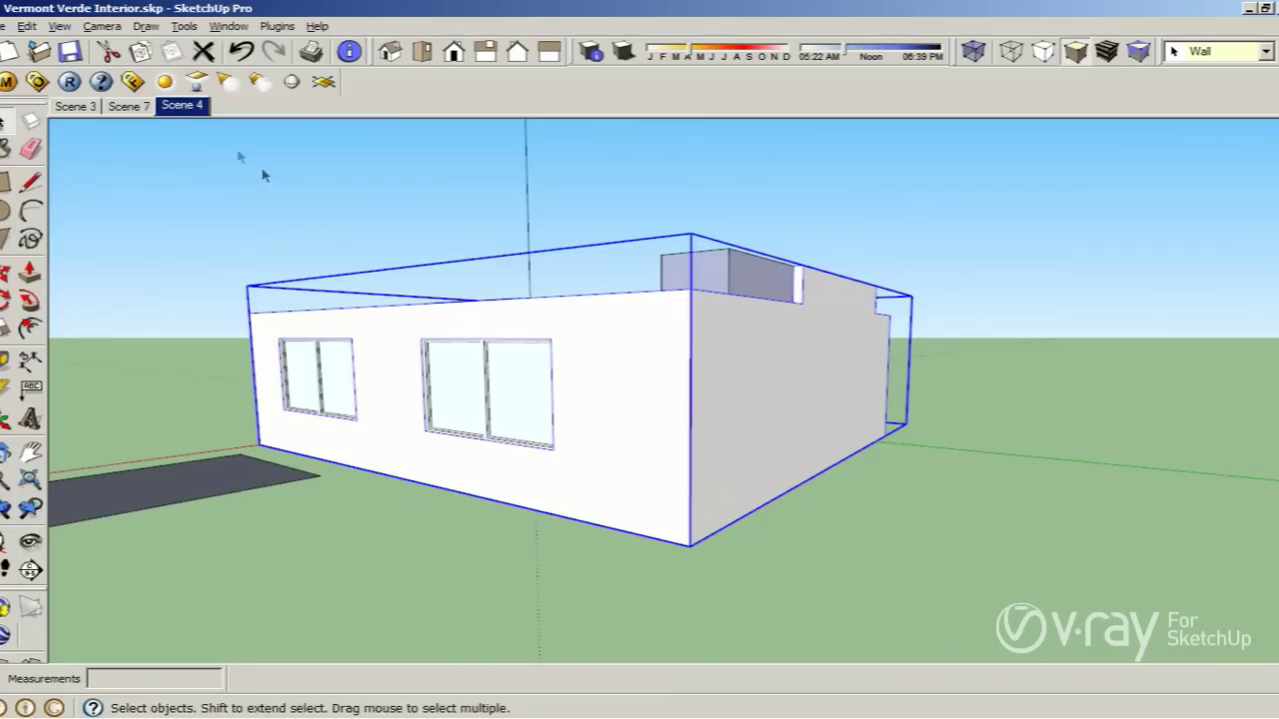
Switch back to the Scene 4 interior camera view facing the window opening.
click(183, 106)
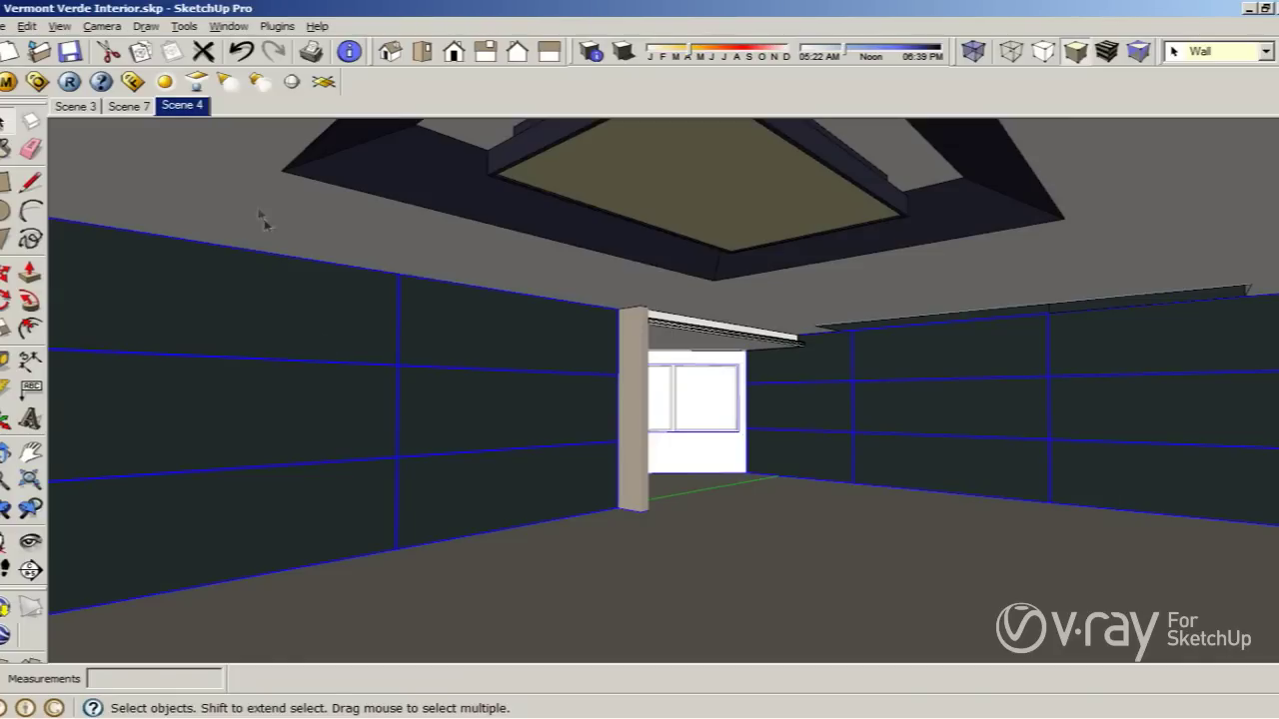
Match the V-Ray output size to the view aspect, 800 × 382.
click(40, 82)
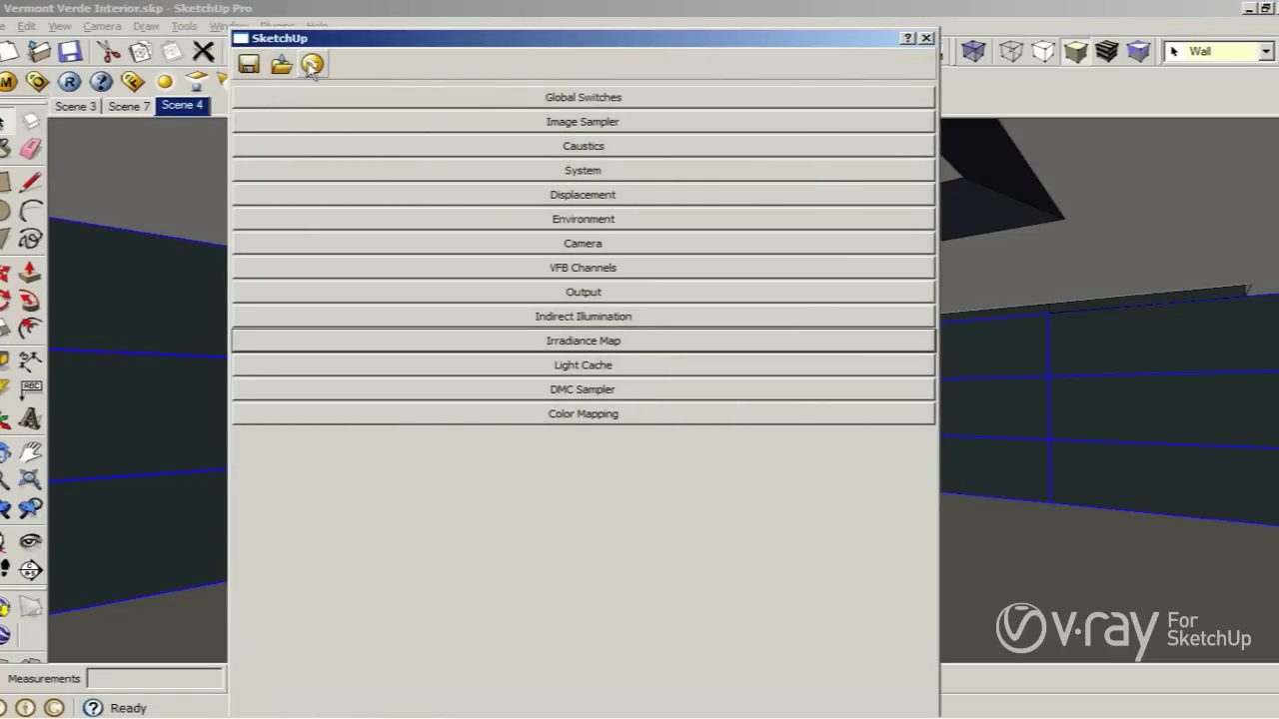
click(313, 66)
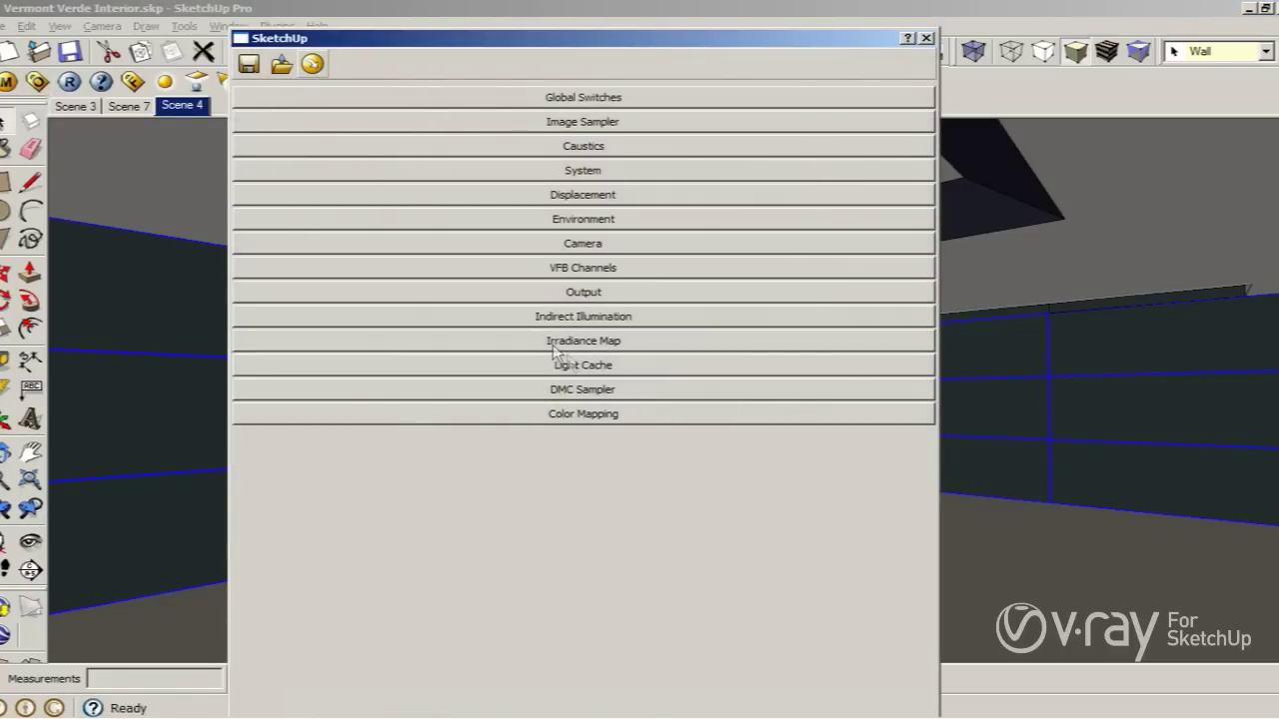
click(588, 292)
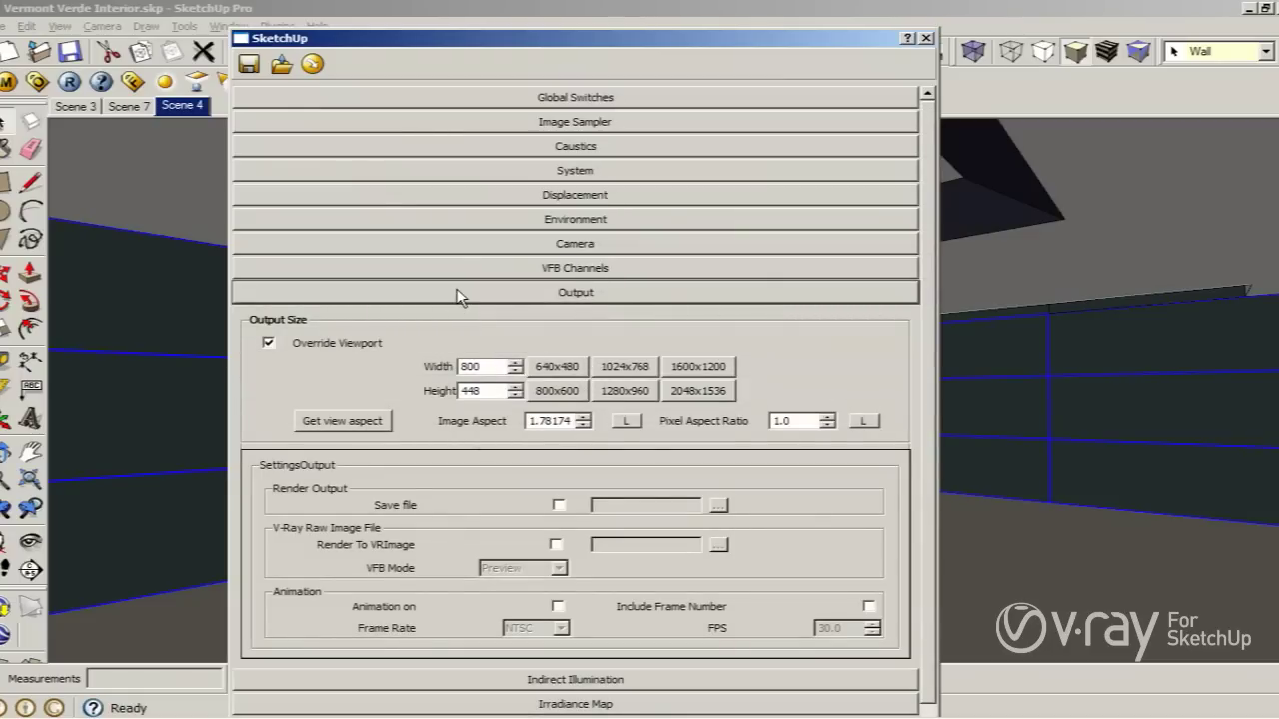
click(364, 425)
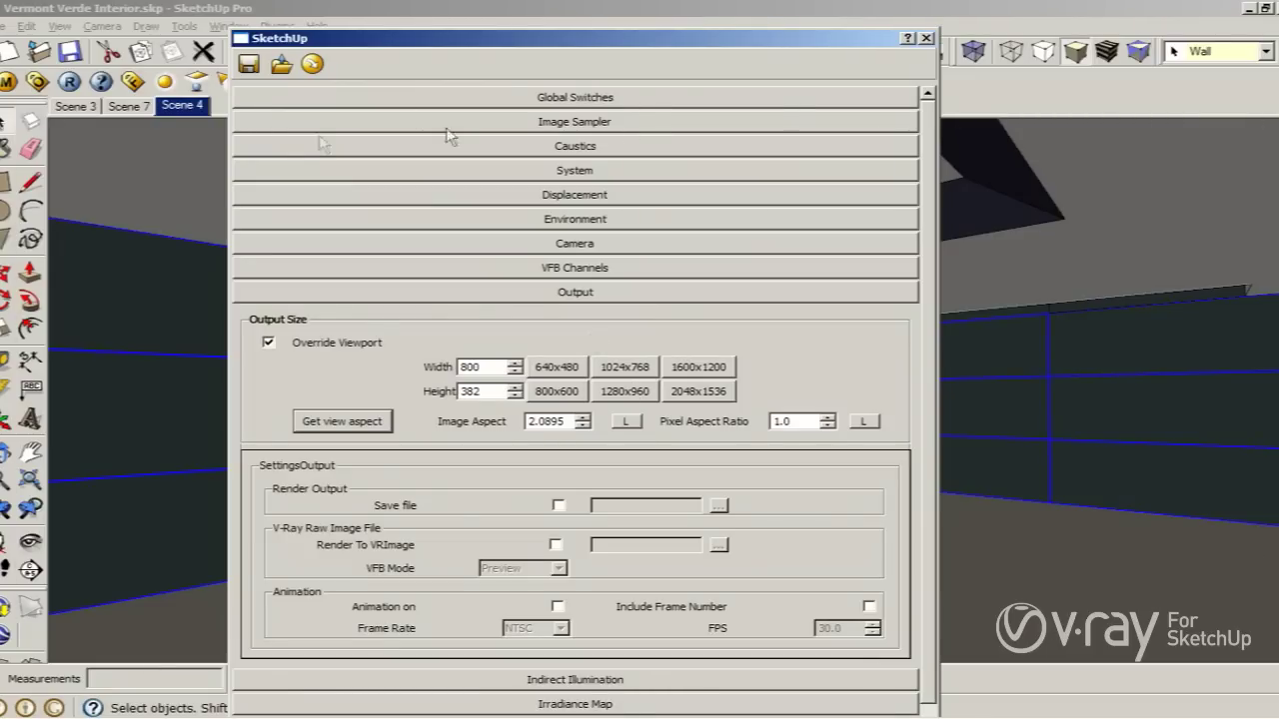
click(338, 296)
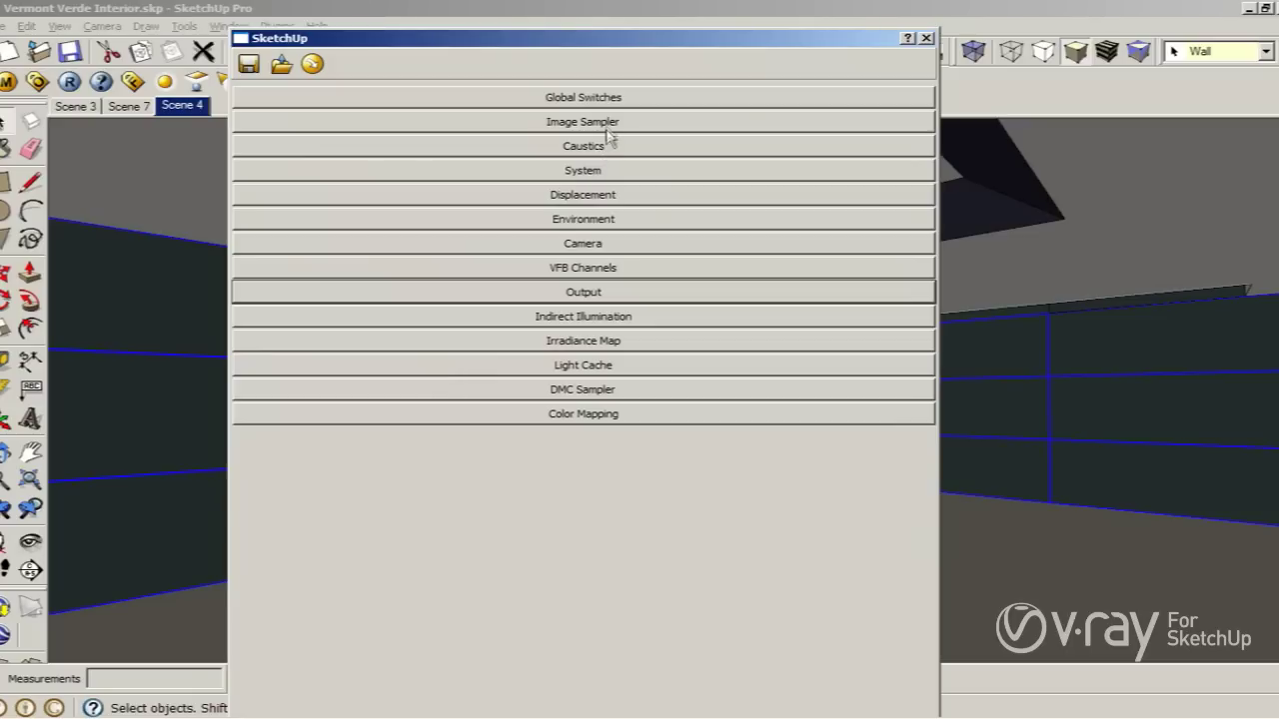
Turn on Override Materials in Global Switches and close V-Ray Options.
click(572, 124)
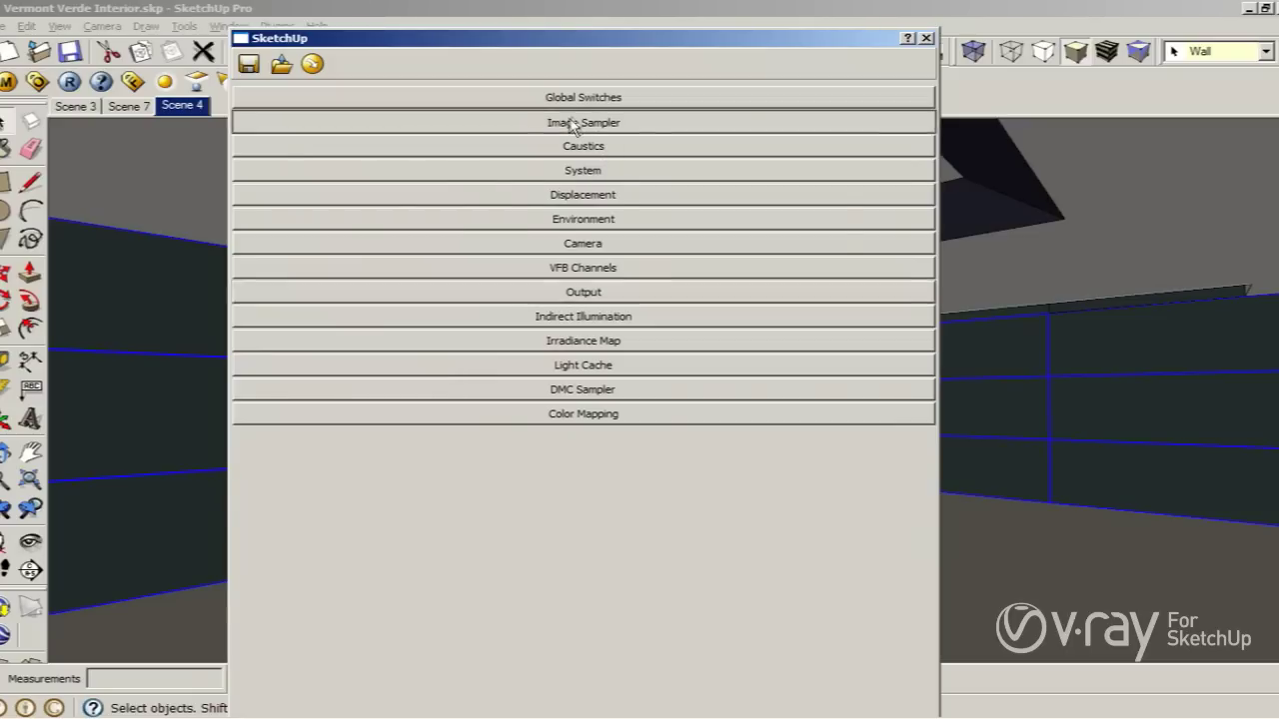
click(473, 124)
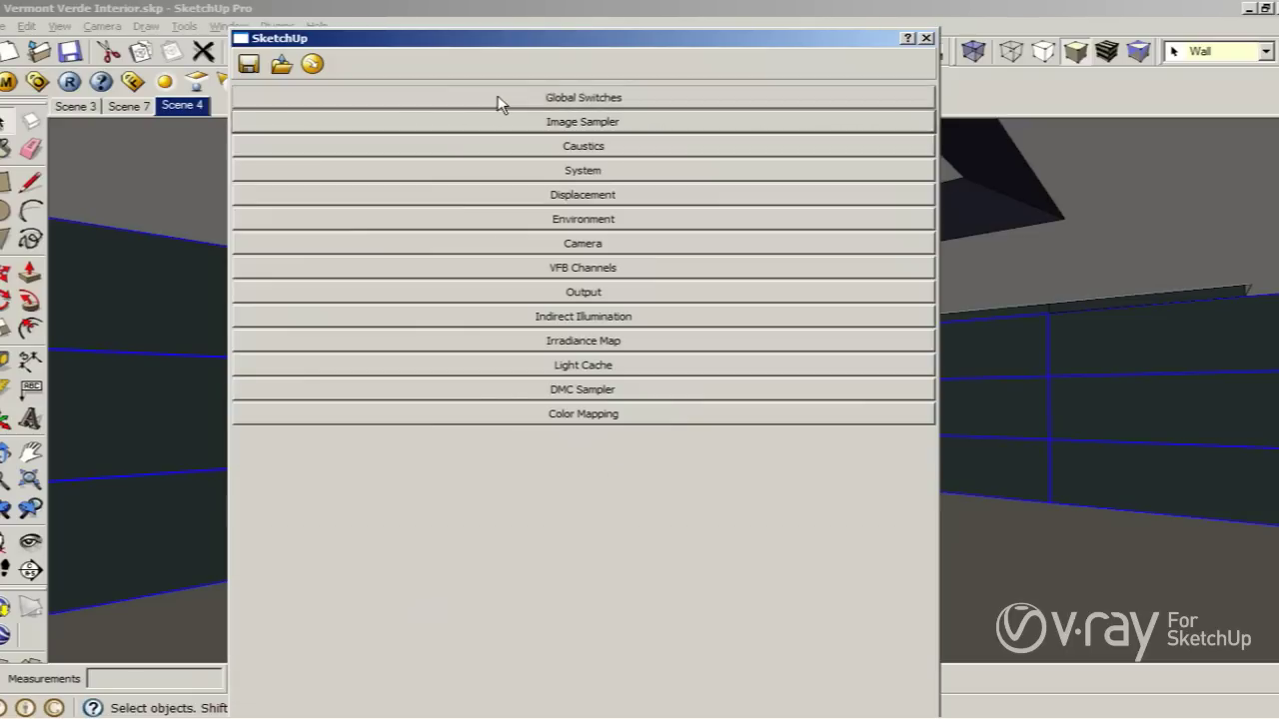
click(501, 102)
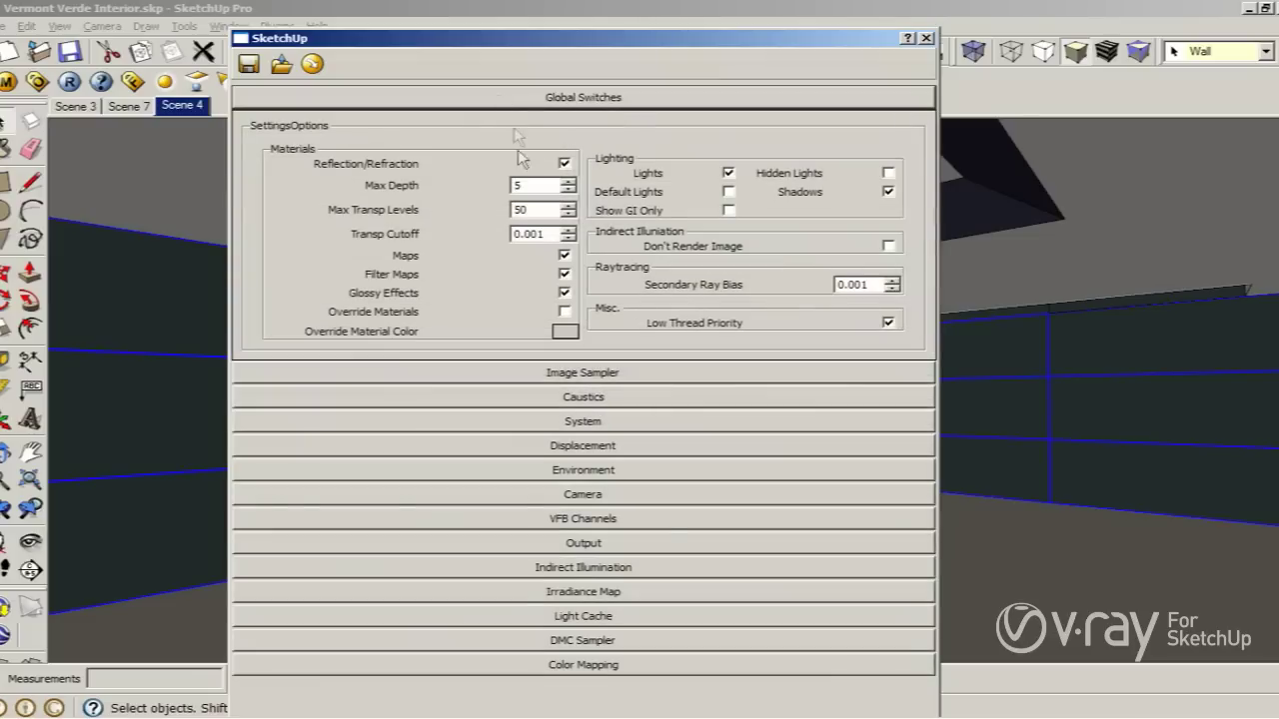
click(565, 312)
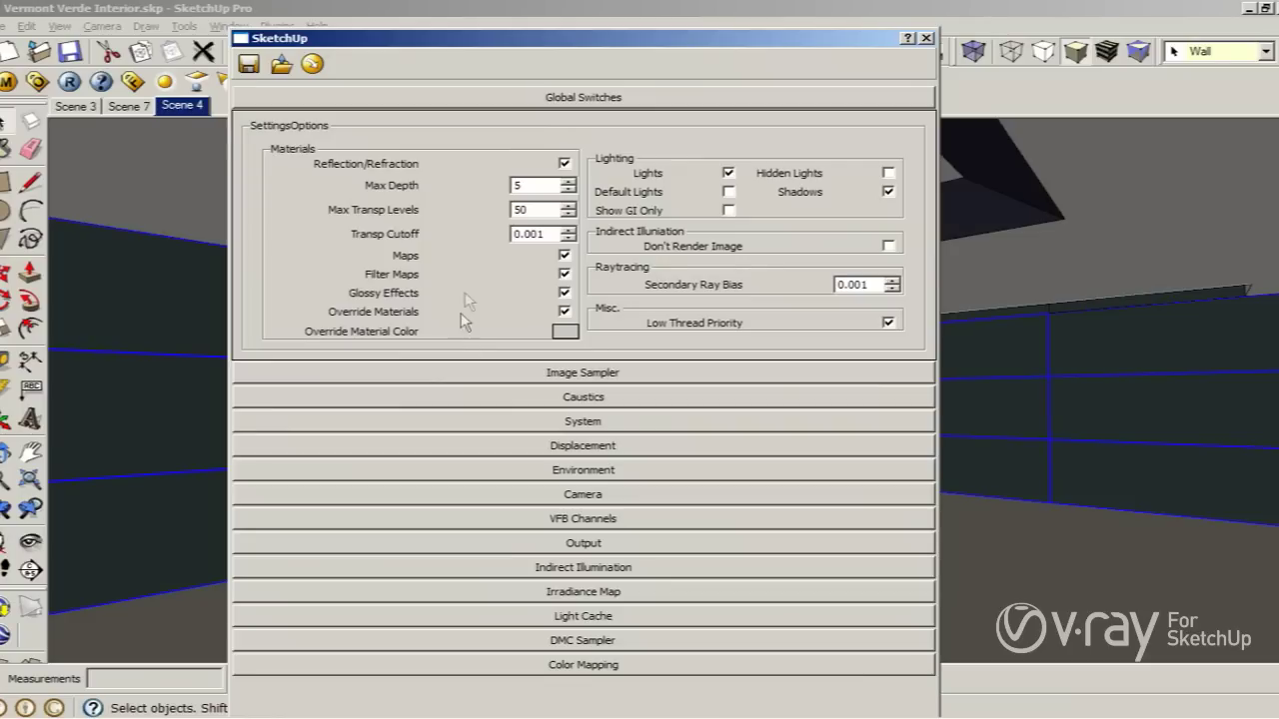
click(926, 38)
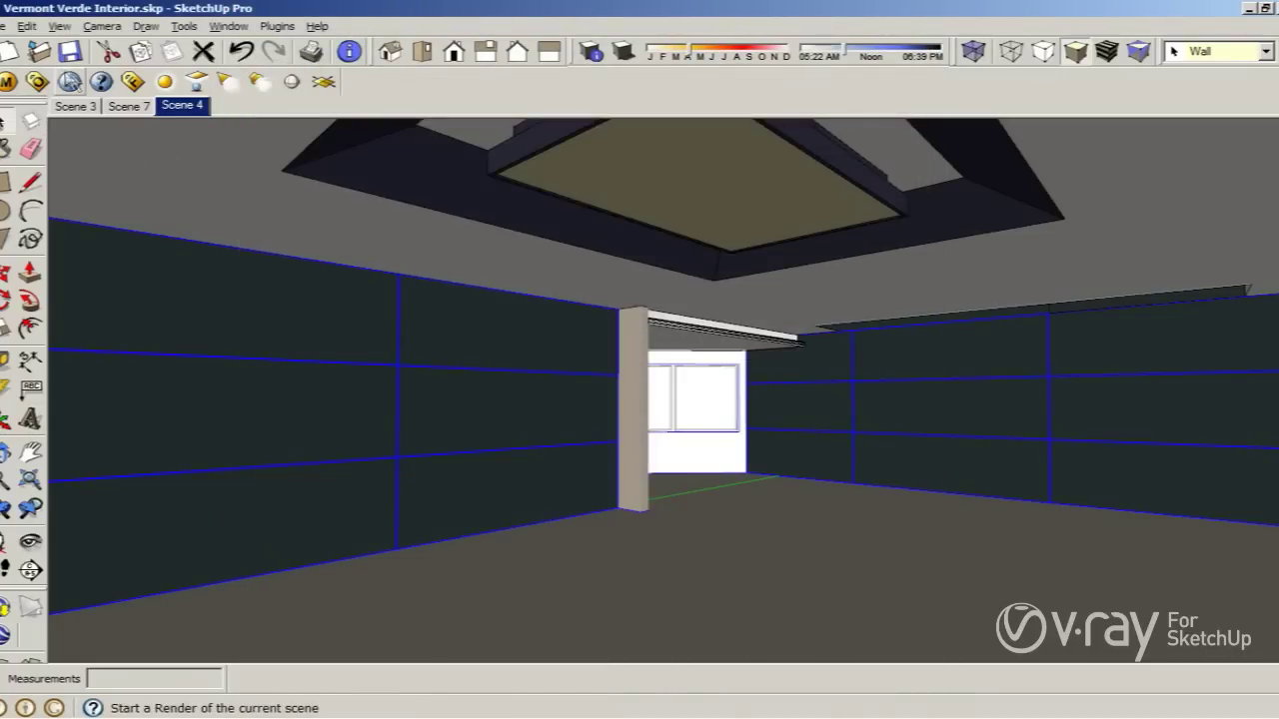
Render Scene 4 with V-Ray at 800 × 382 using grey overridden materials.
click(69, 81)
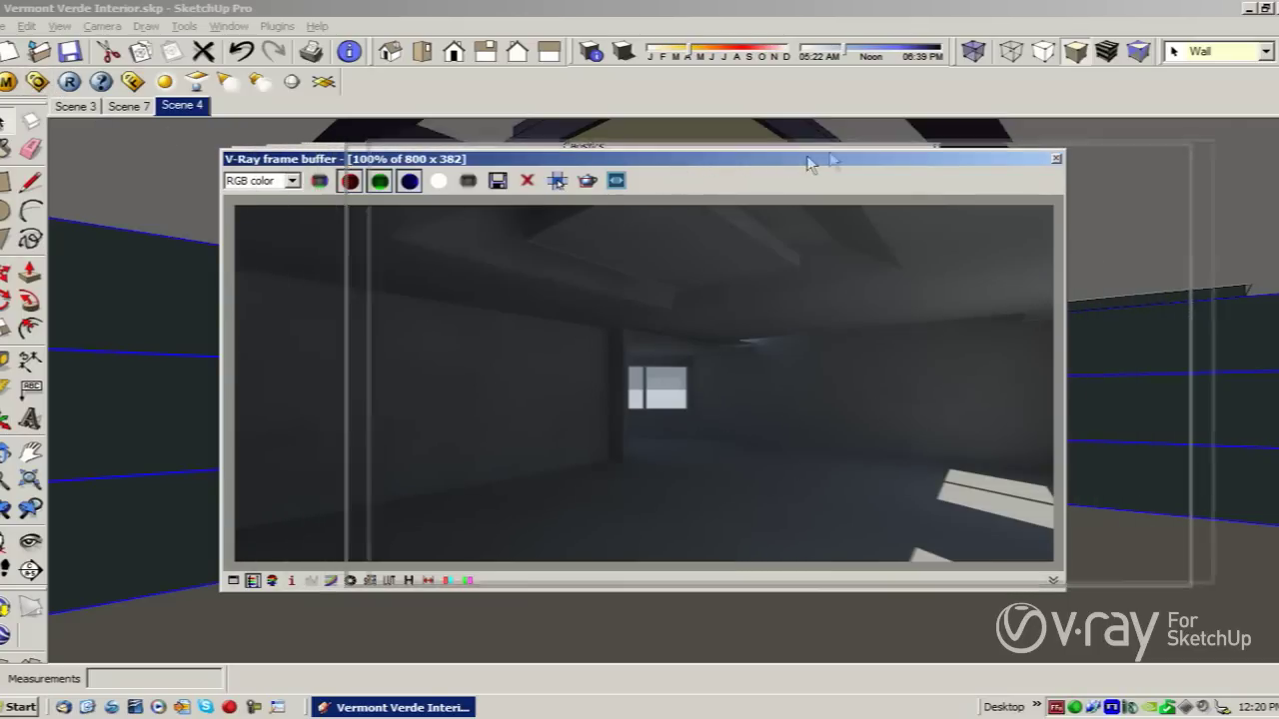
Reopen V-Ray Options beside the render window and make it taller.
drag(675, 165, 848, 131)
click(37, 81)
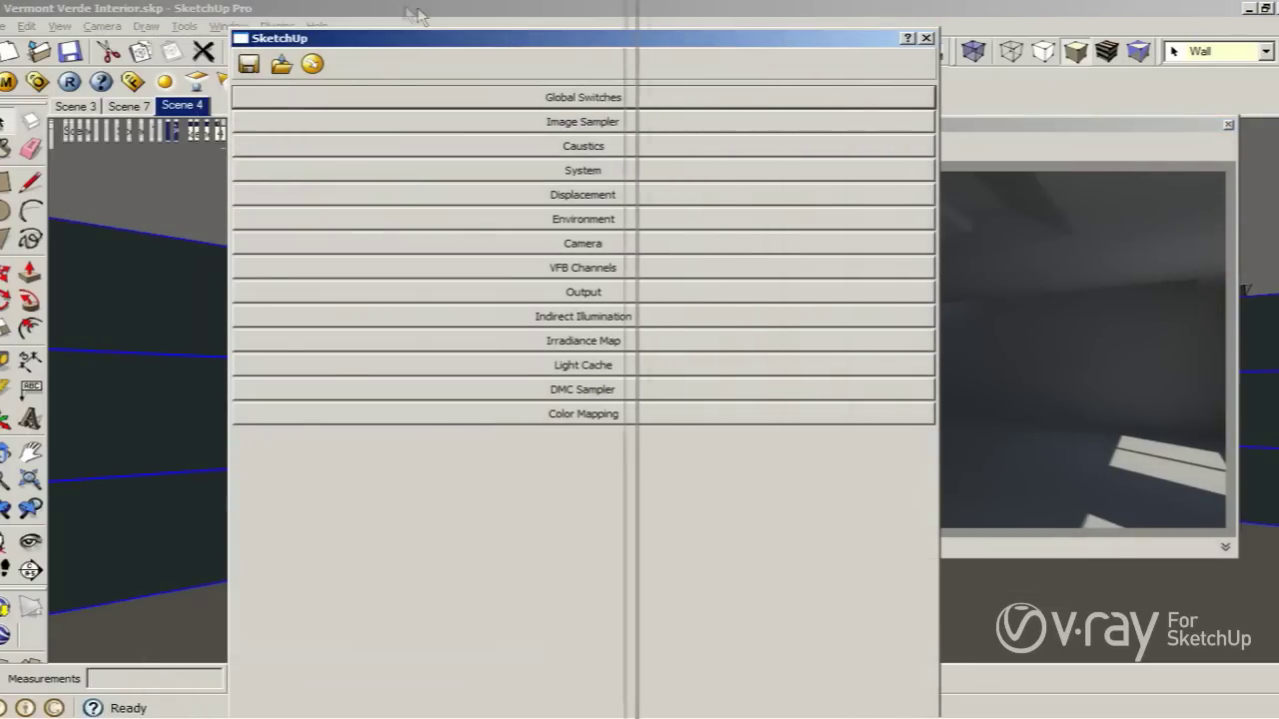
mouse_move(723, 48)
mouse_down()
mouse_move(405, 11)
mouse_move(557, 53)
mouse_up()
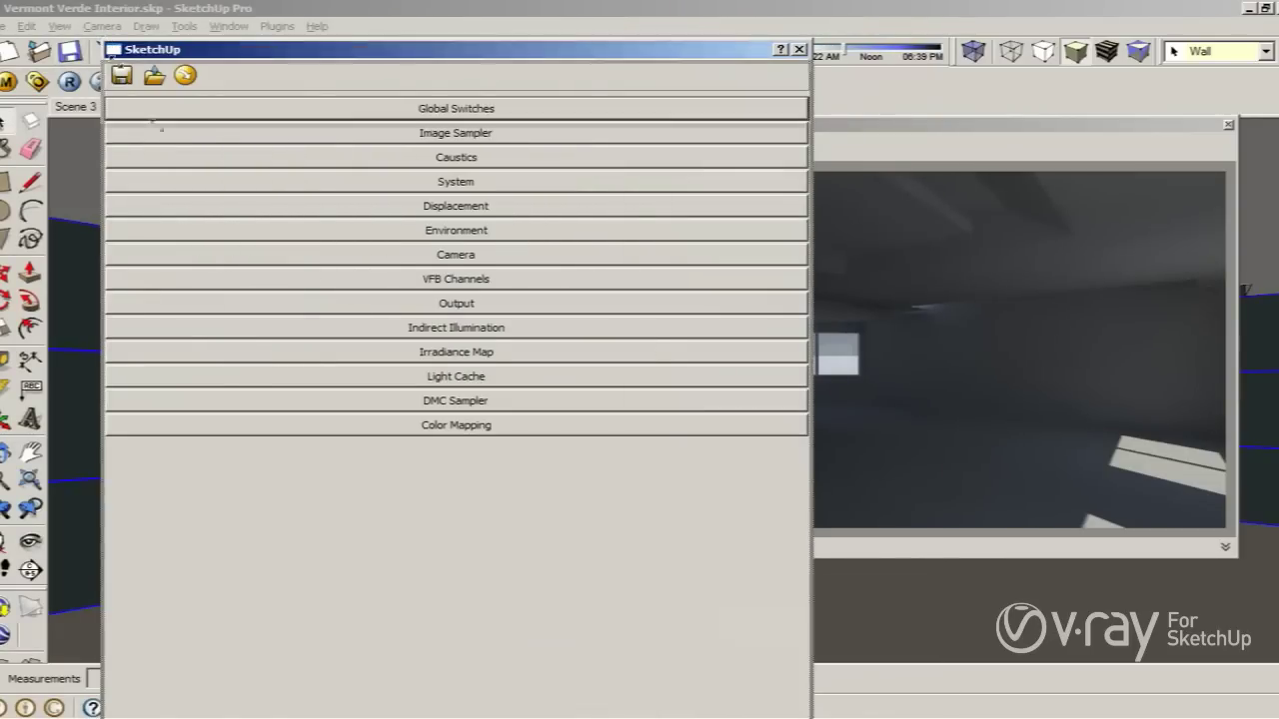
mouse_move(379, 49)
mouse_down()
mouse_move(380, 343)
mouse_move(294, 51)
mouse_up()
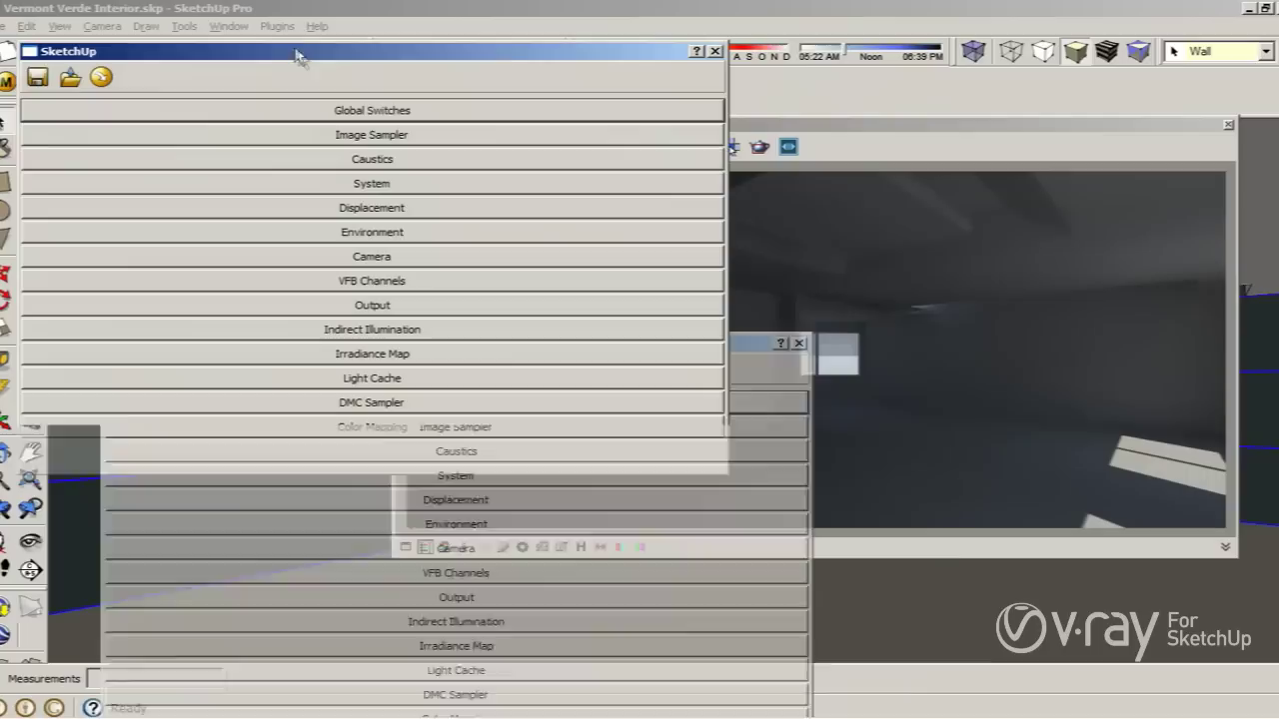
drag(410, 497, 405, 615)
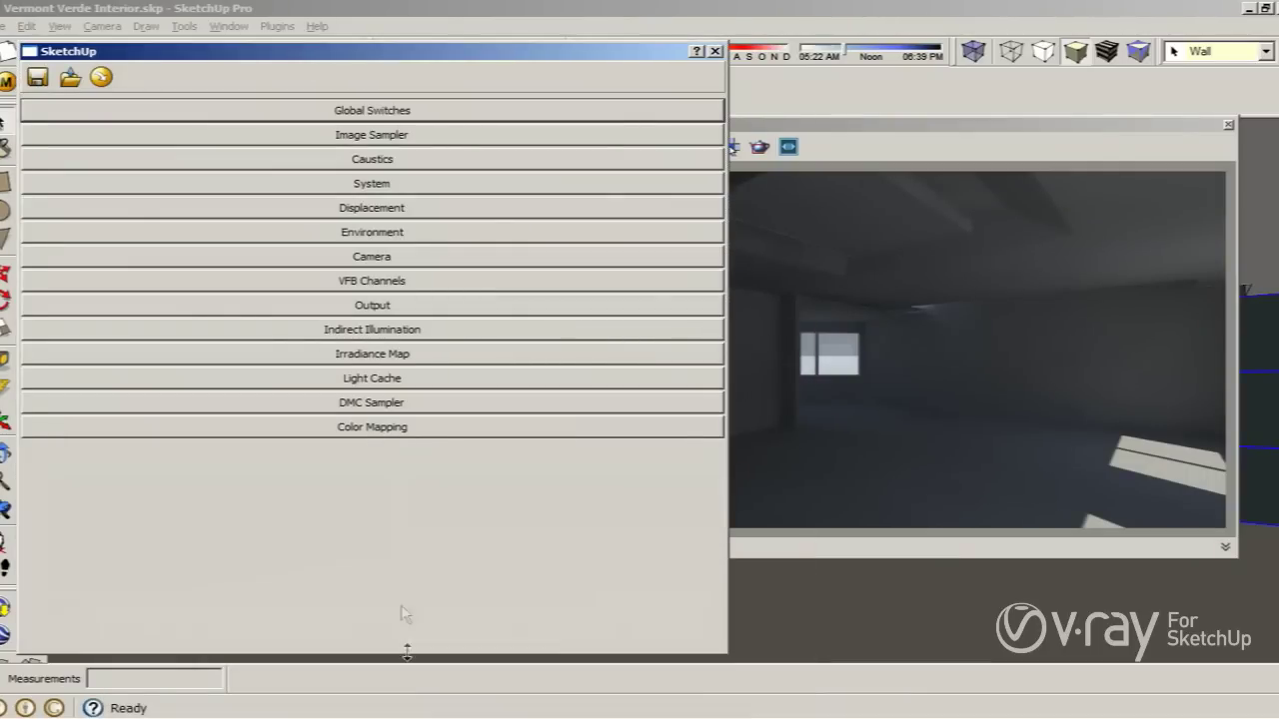
Change the physical camera shutter speed from 300 to 30.
click(377, 256)
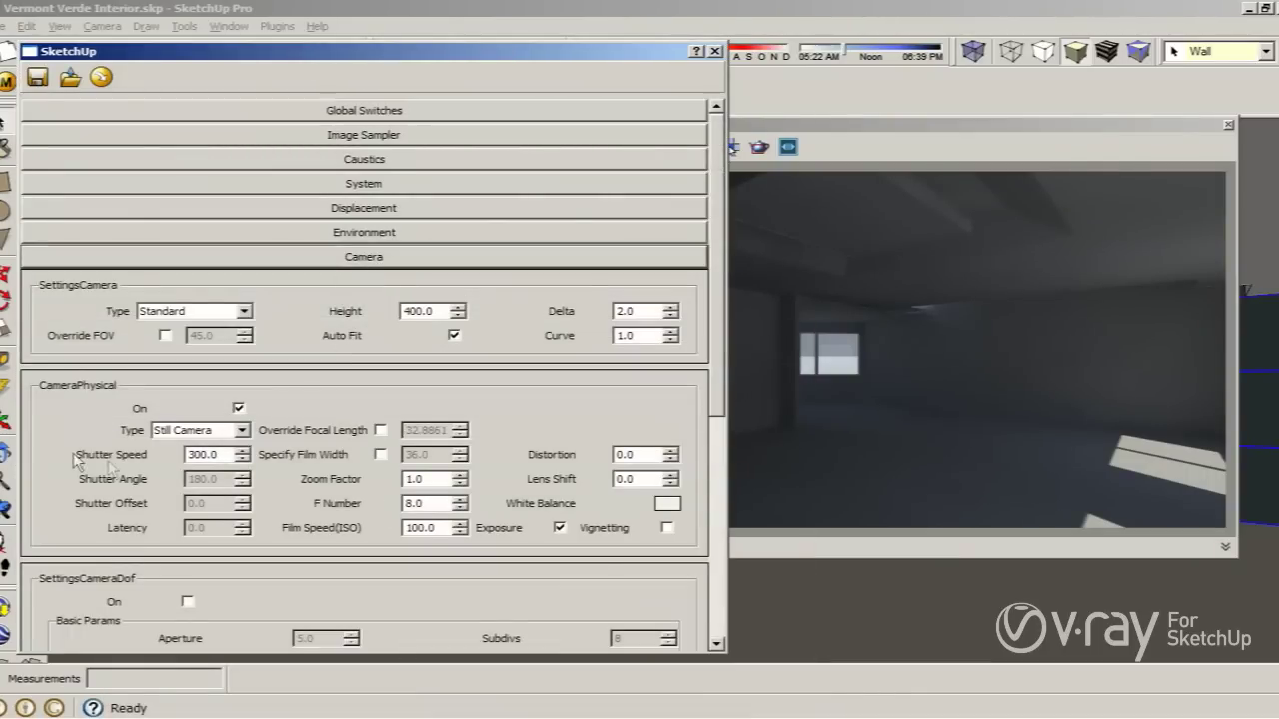
click(189, 455)
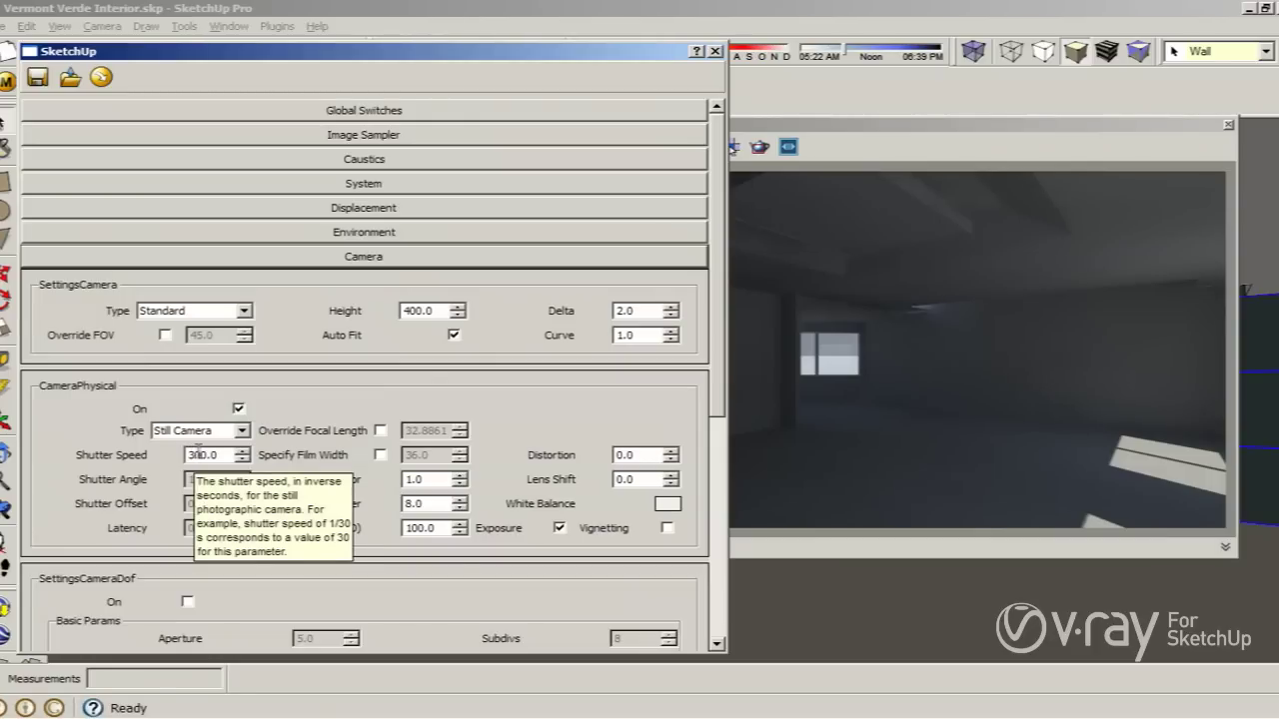
drag(202, 454, 154, 462)
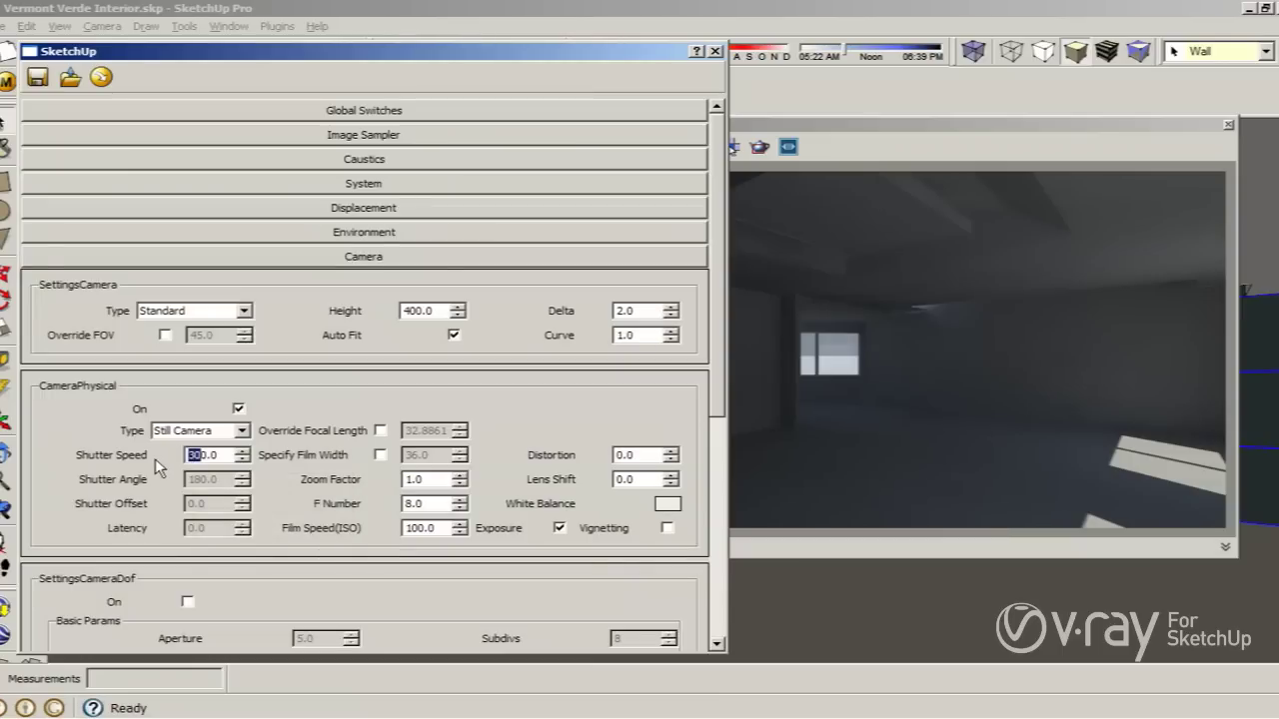
text(3)
drag(188, 455, 224, 455)
mouse_move(215, 455)
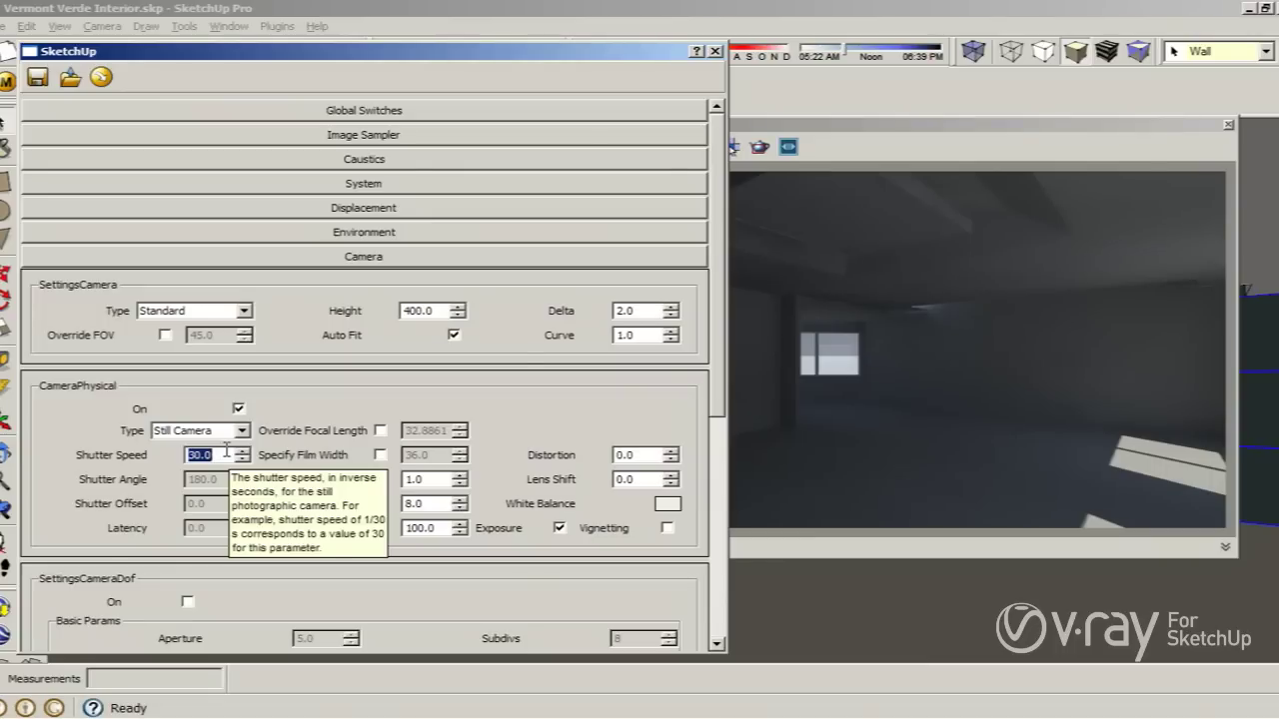
click(303, 258)
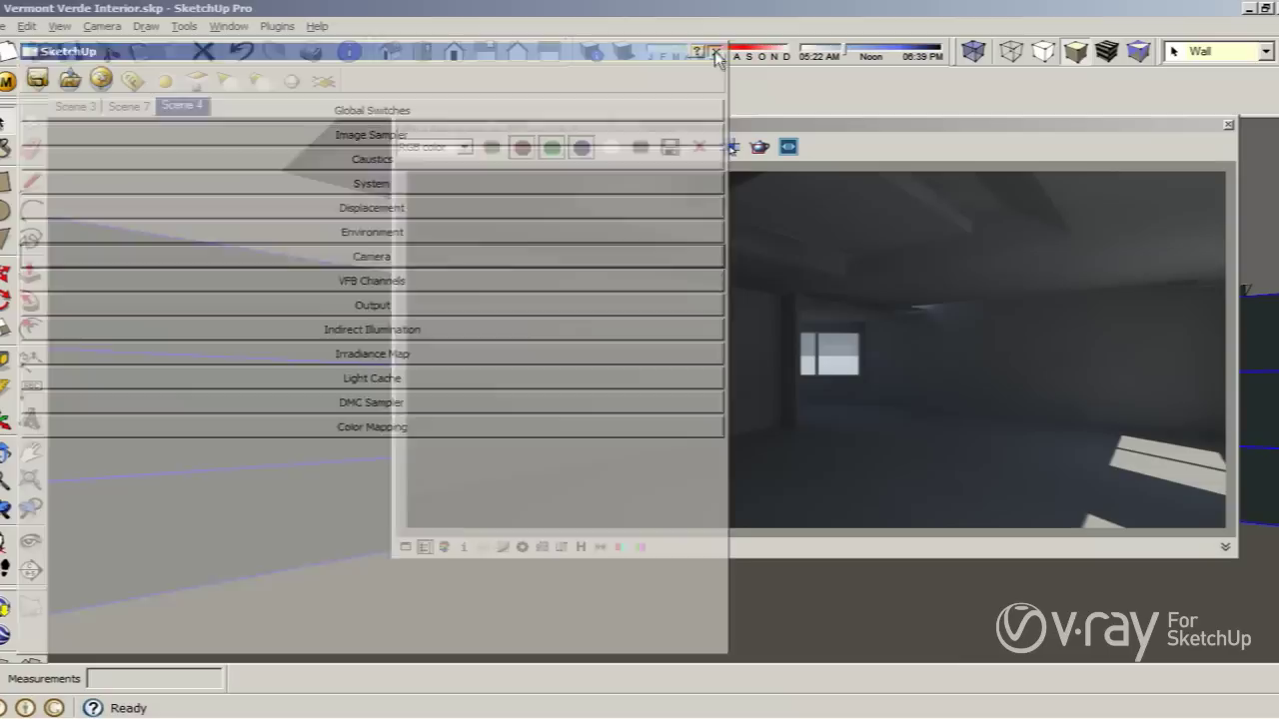
Re-render Scene 4 brighter at shutter speed 30, then reopen V-Ray Options.
click(715, 51)
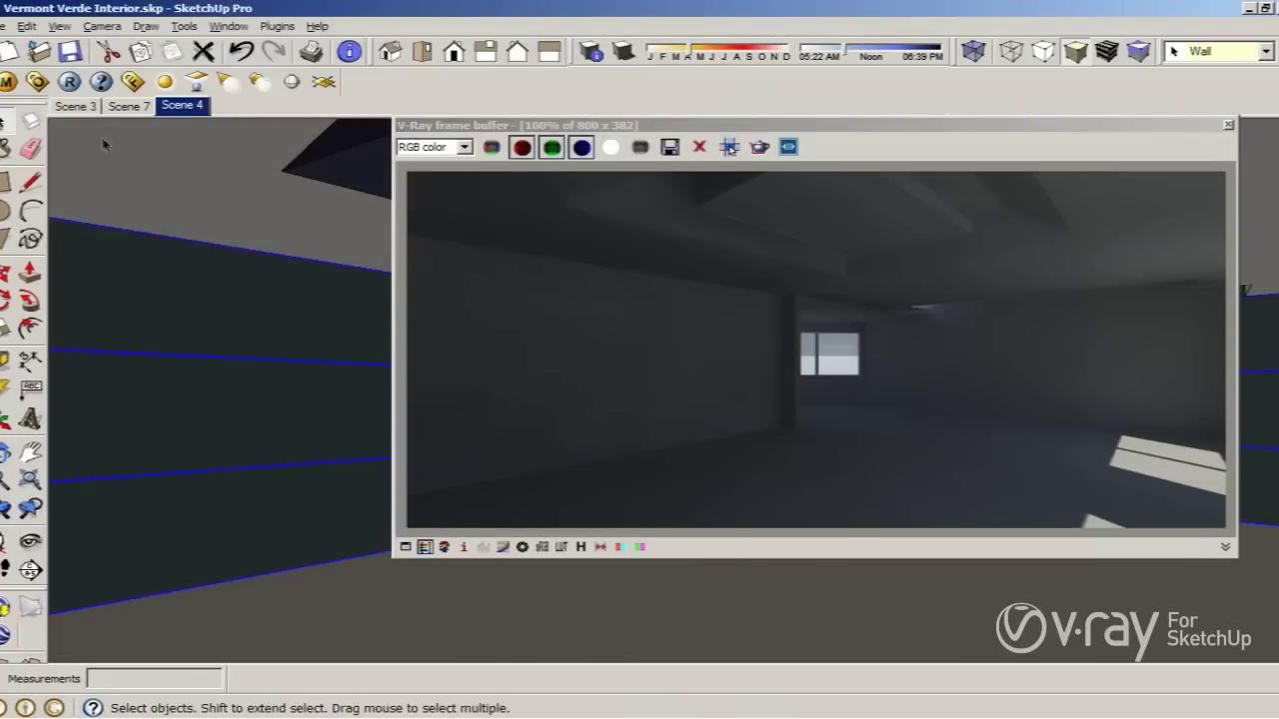
click(69, 81)
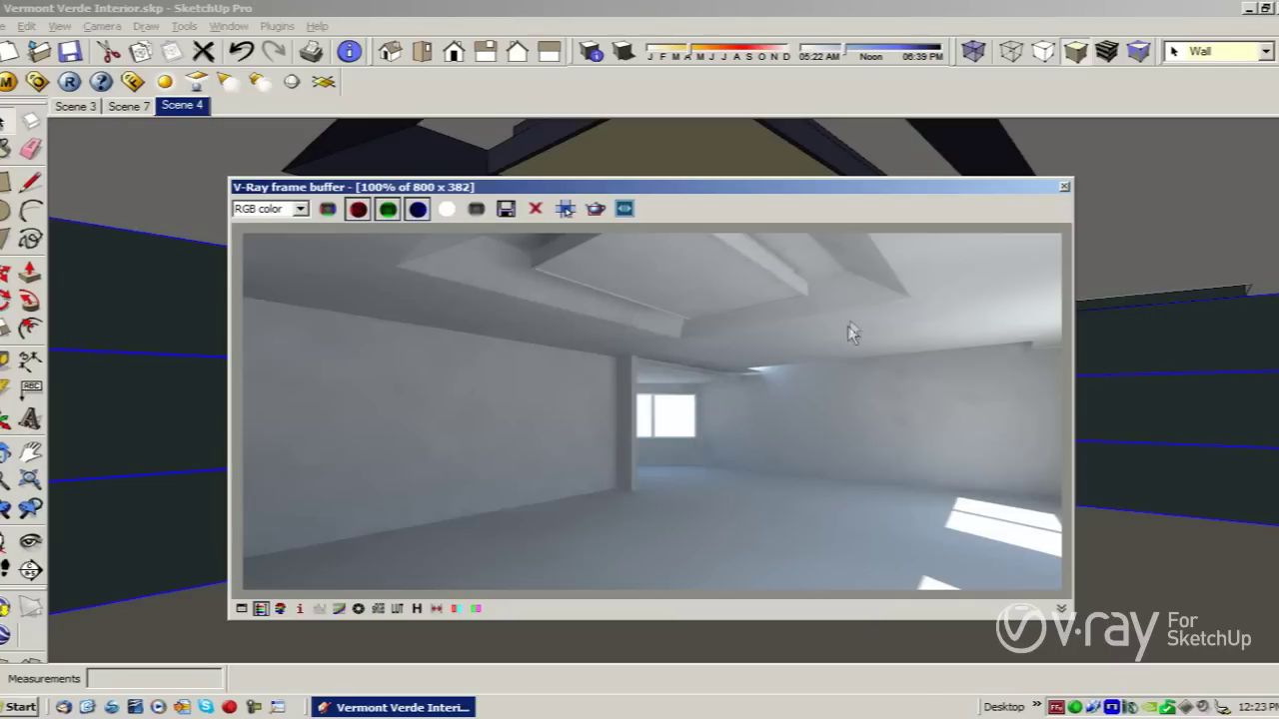
click(38, 82)
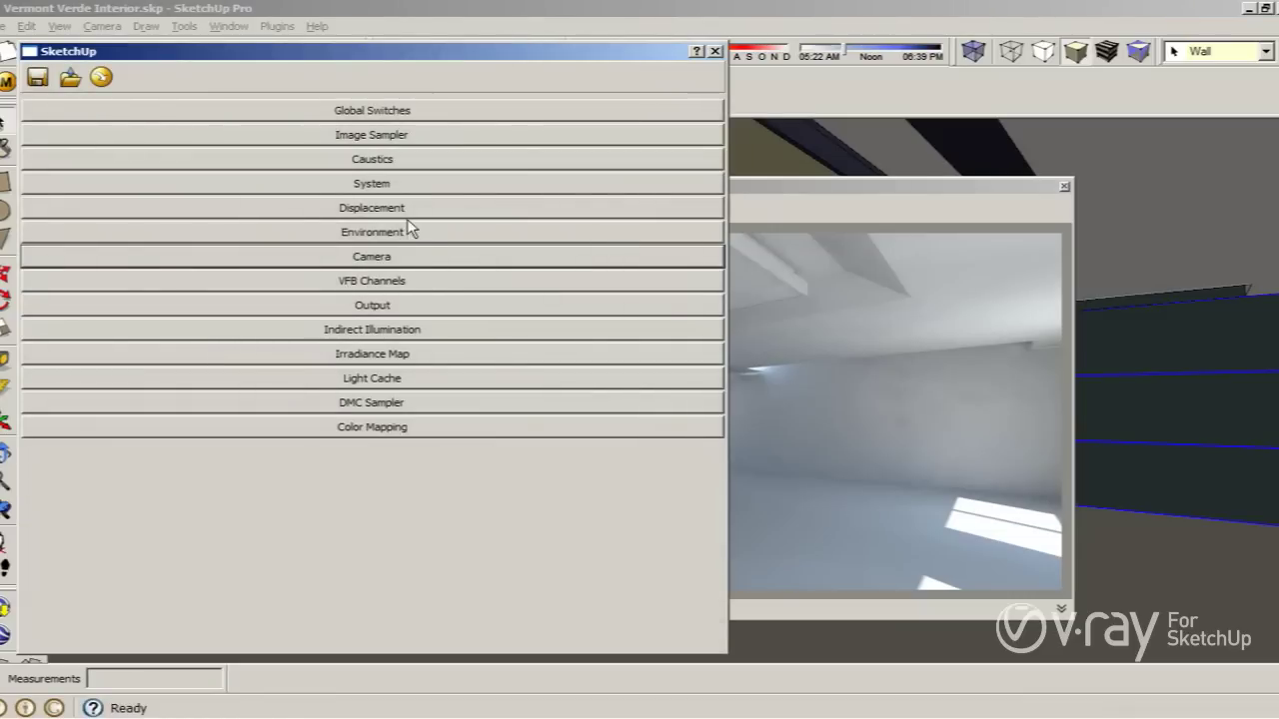
Enable Default Lights in Global Switches and expand the Environment rollout.
click(397, 112)
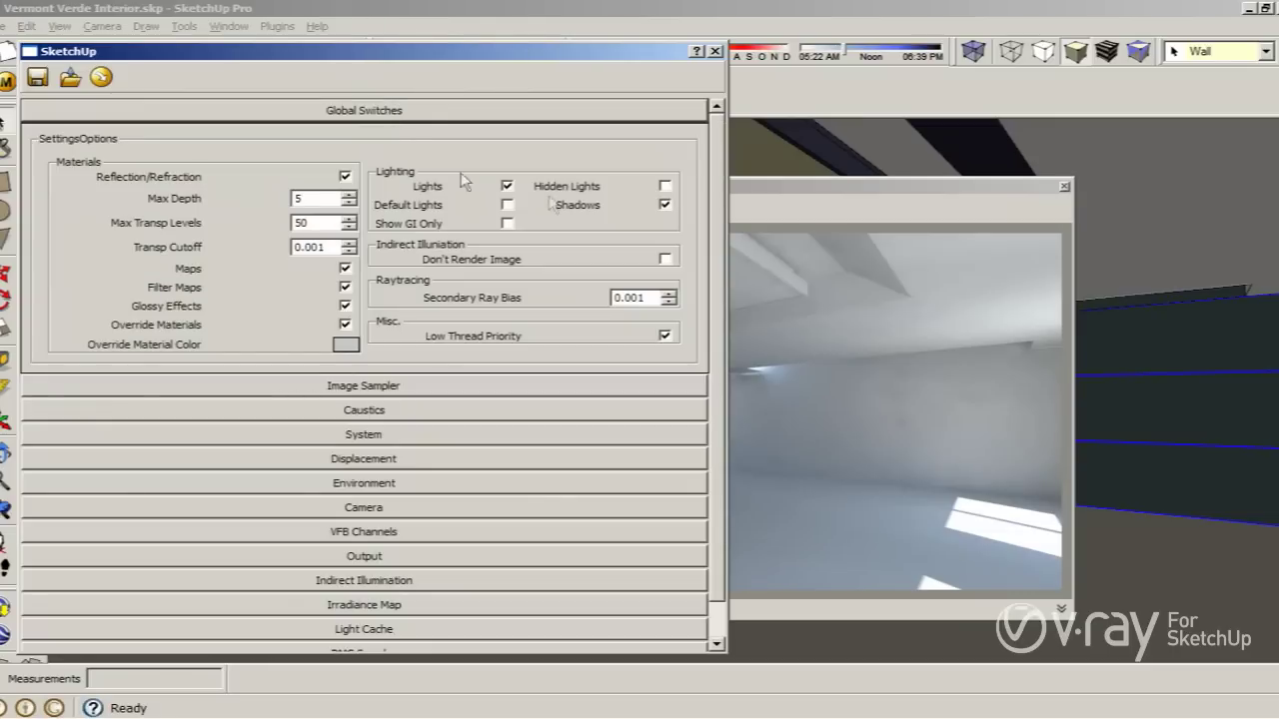
click(506, 205)
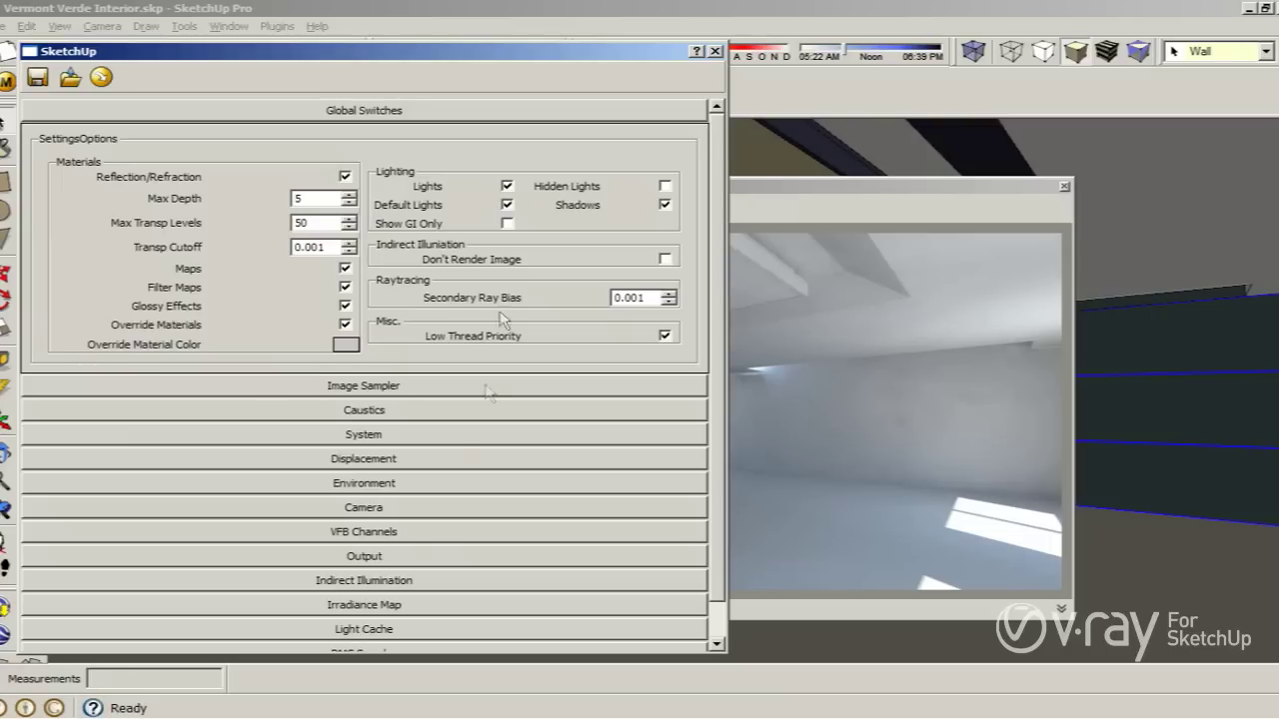
click(346, 483)
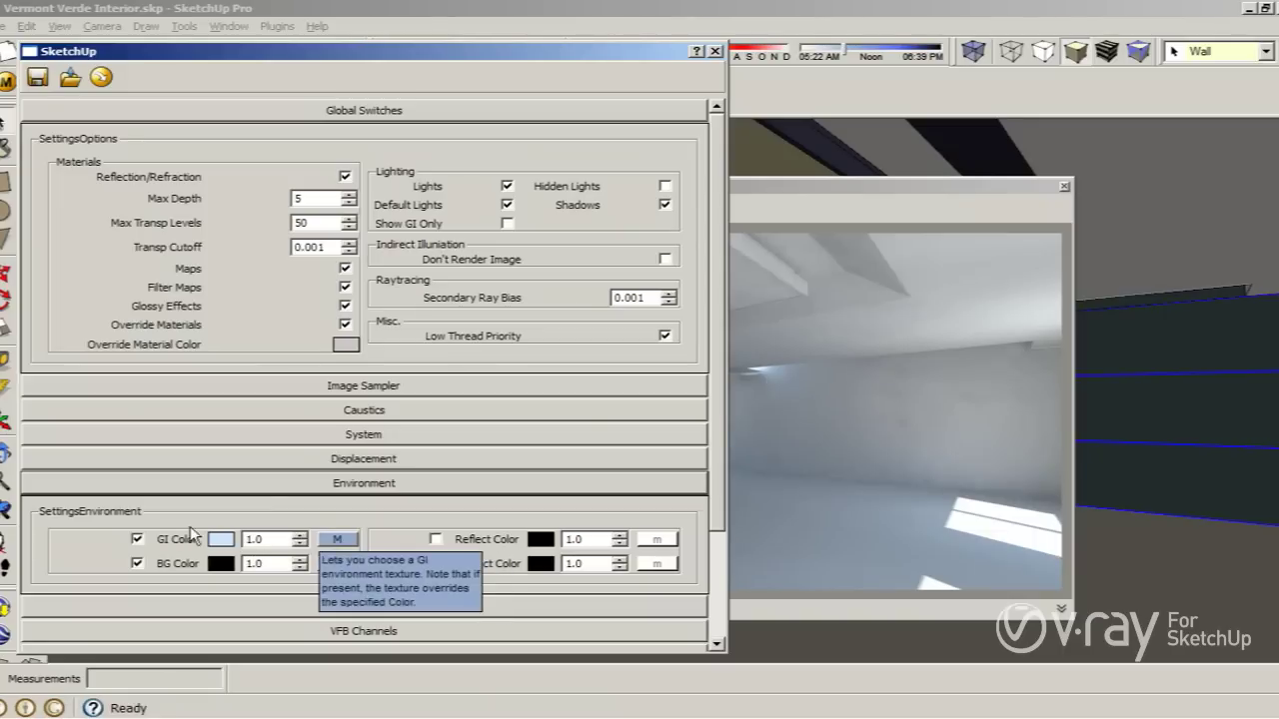
Change the GI Color texture type from TexSky to None and confirm.
click(339, 540)
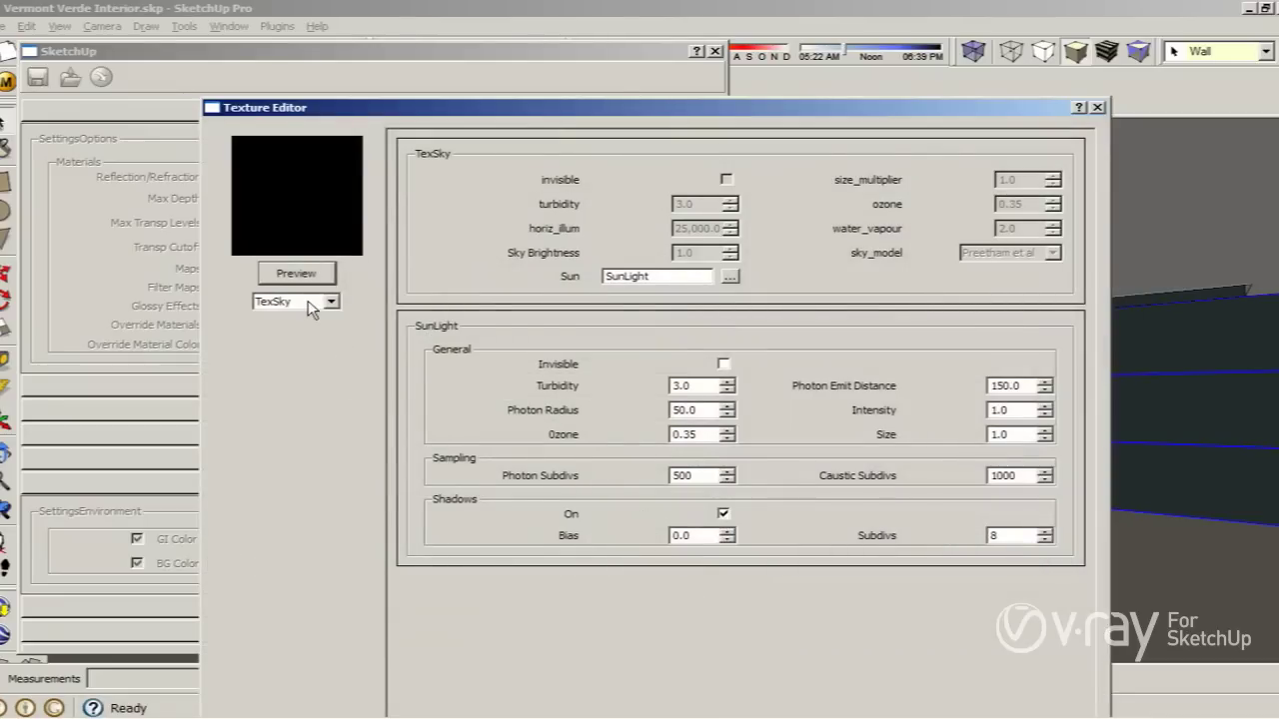
click(310, 304)
click(343, 376)
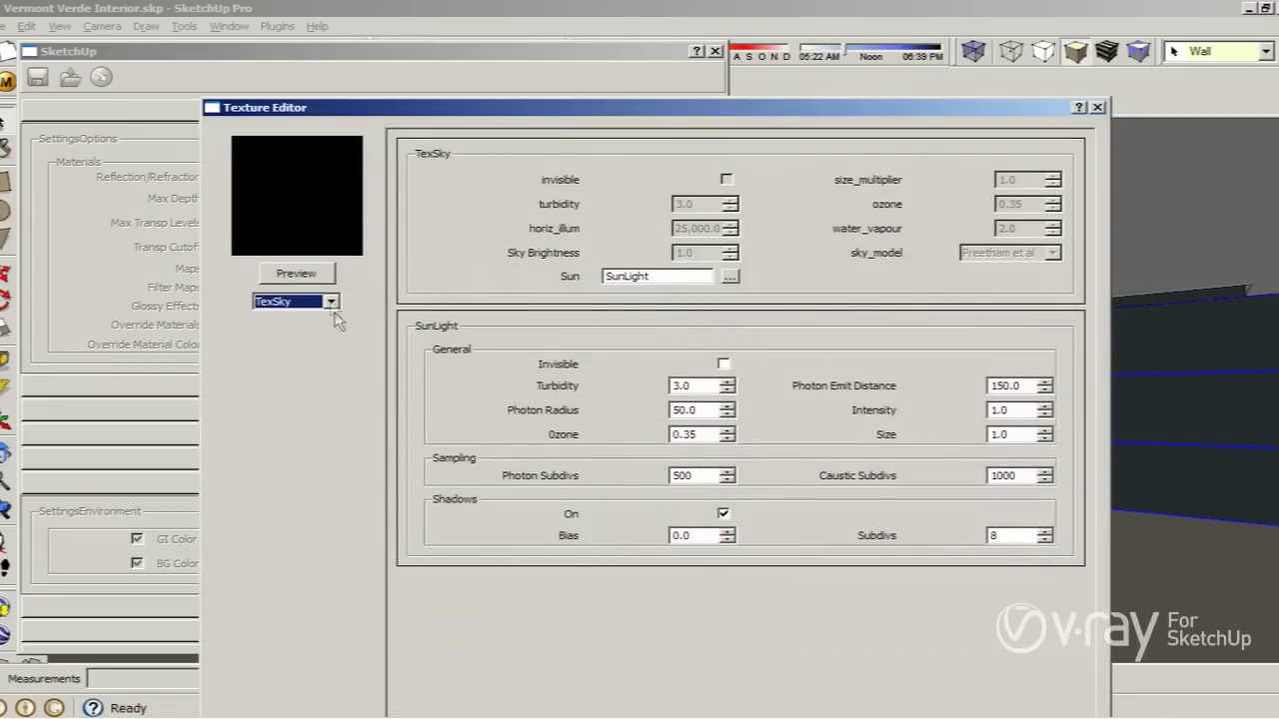
click(330, 302)
scroll(340, 378, up, 5)
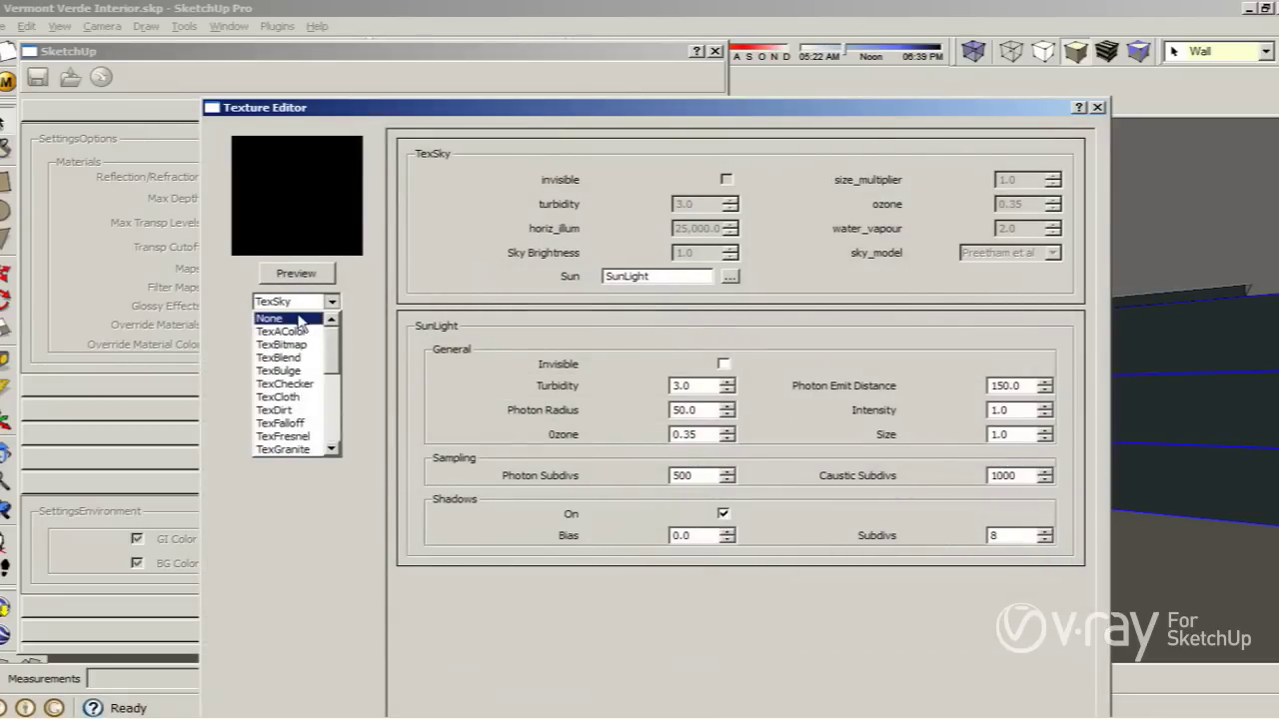
click(284, 318)
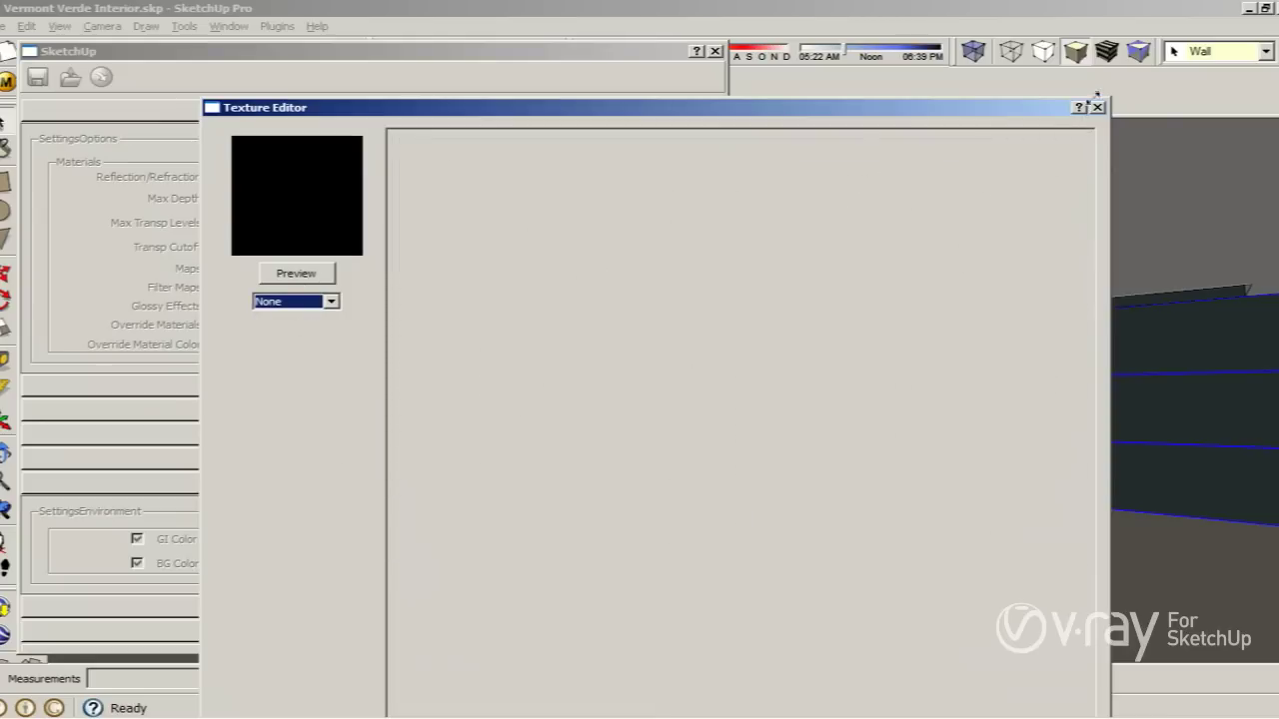
mouse_move(990, 113)
mouse_down()
mouse_move(938, 49)
mouse_move(879, 177)
mouse_move(822, 122)
mouse_up()
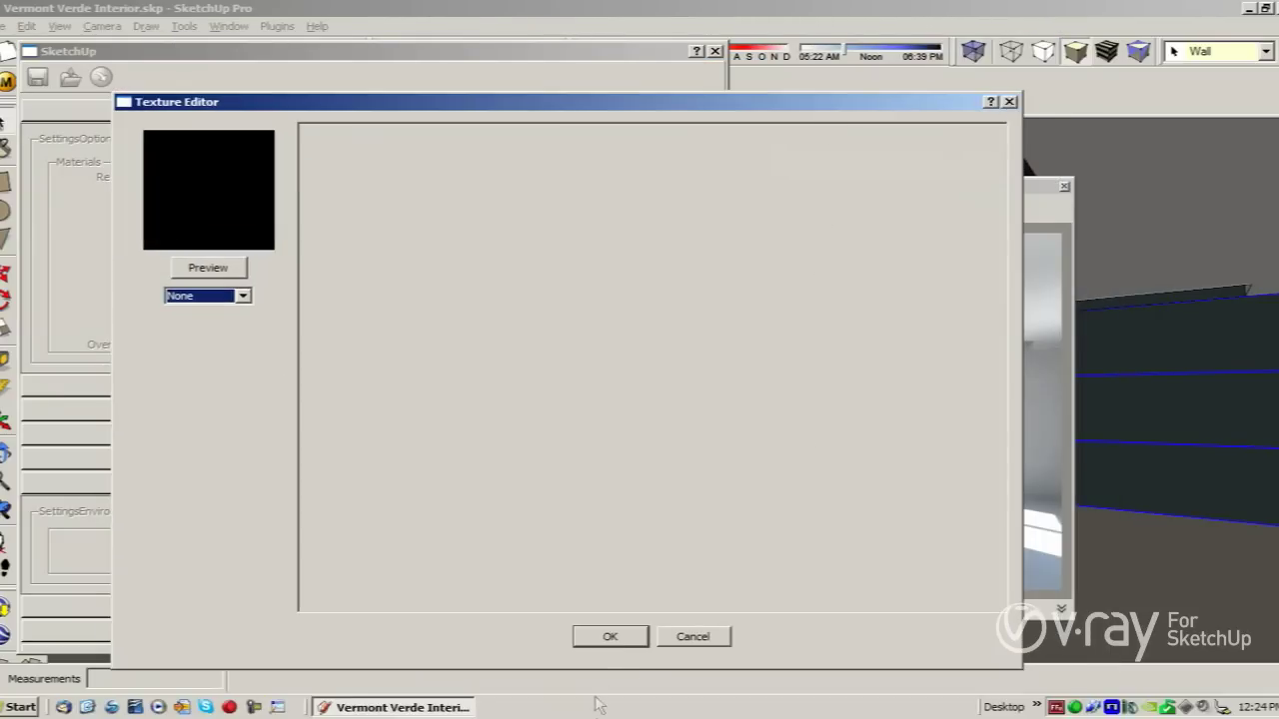
click(607, 635)
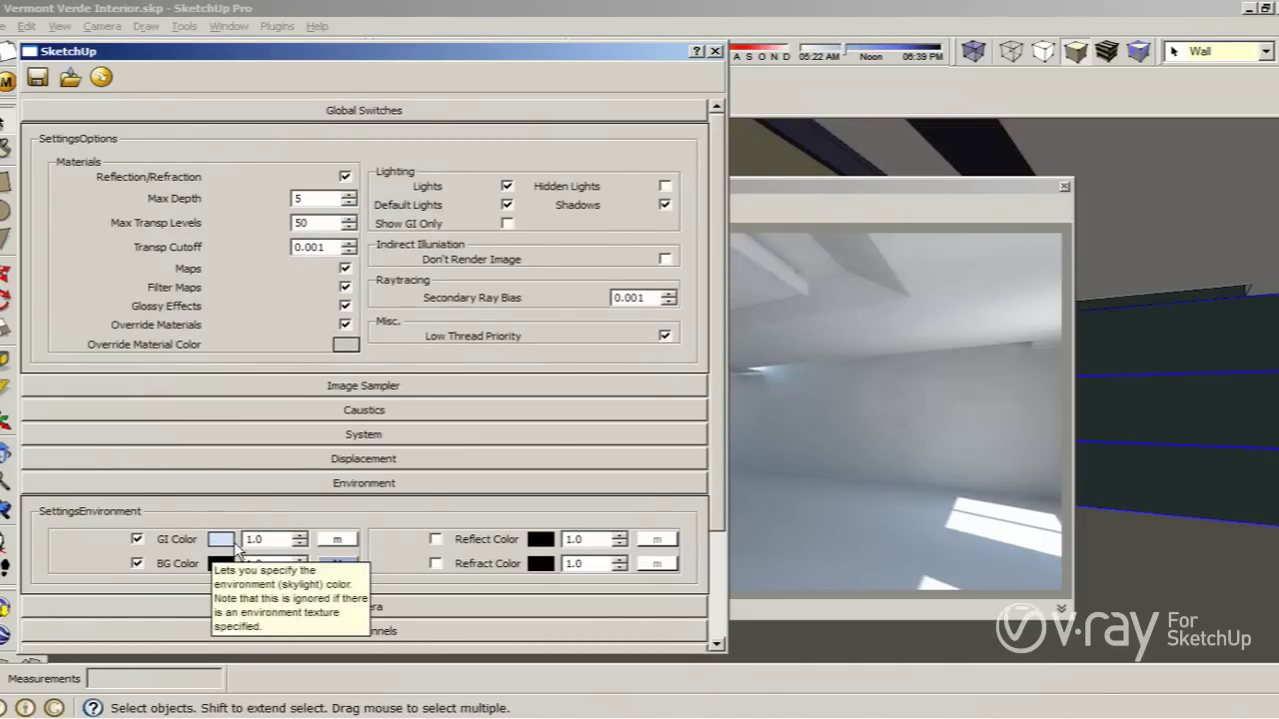
Make the GI colour near-white with a 40.0 multiplier, then collapse Global Switches.
click(224, 540)
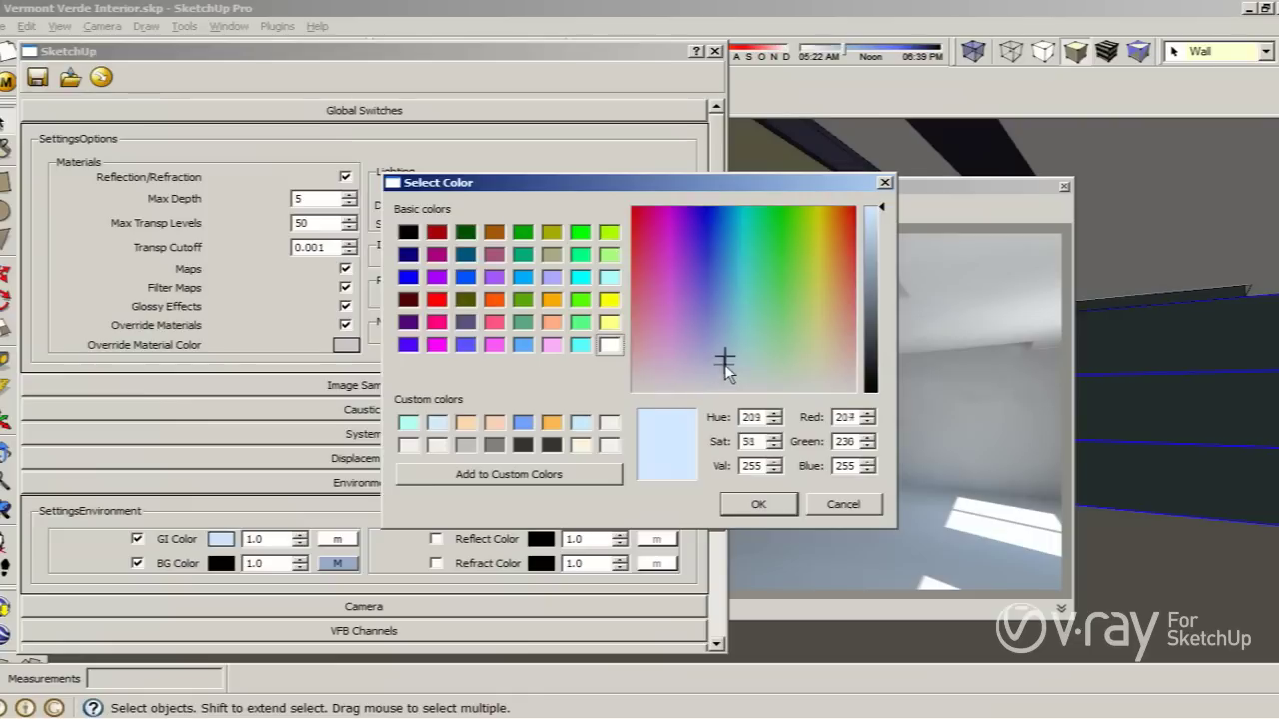
drag(725, 365, 723, 380)
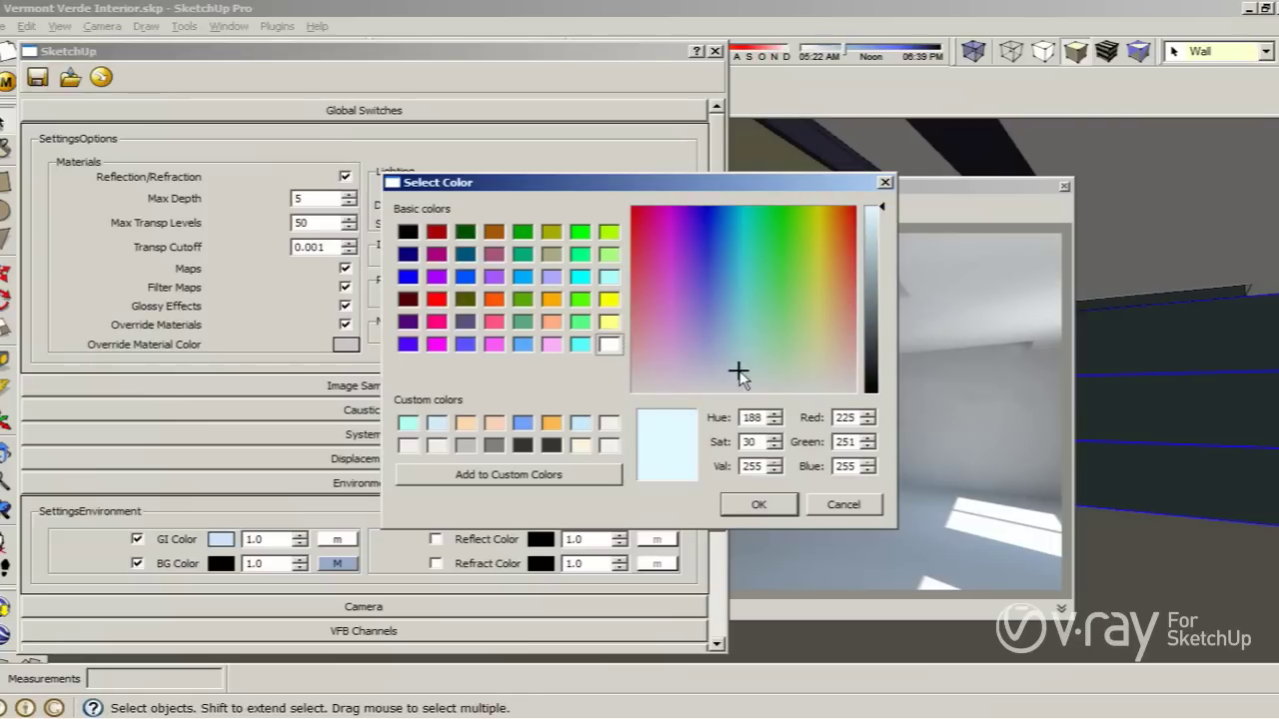
click(759, 504)
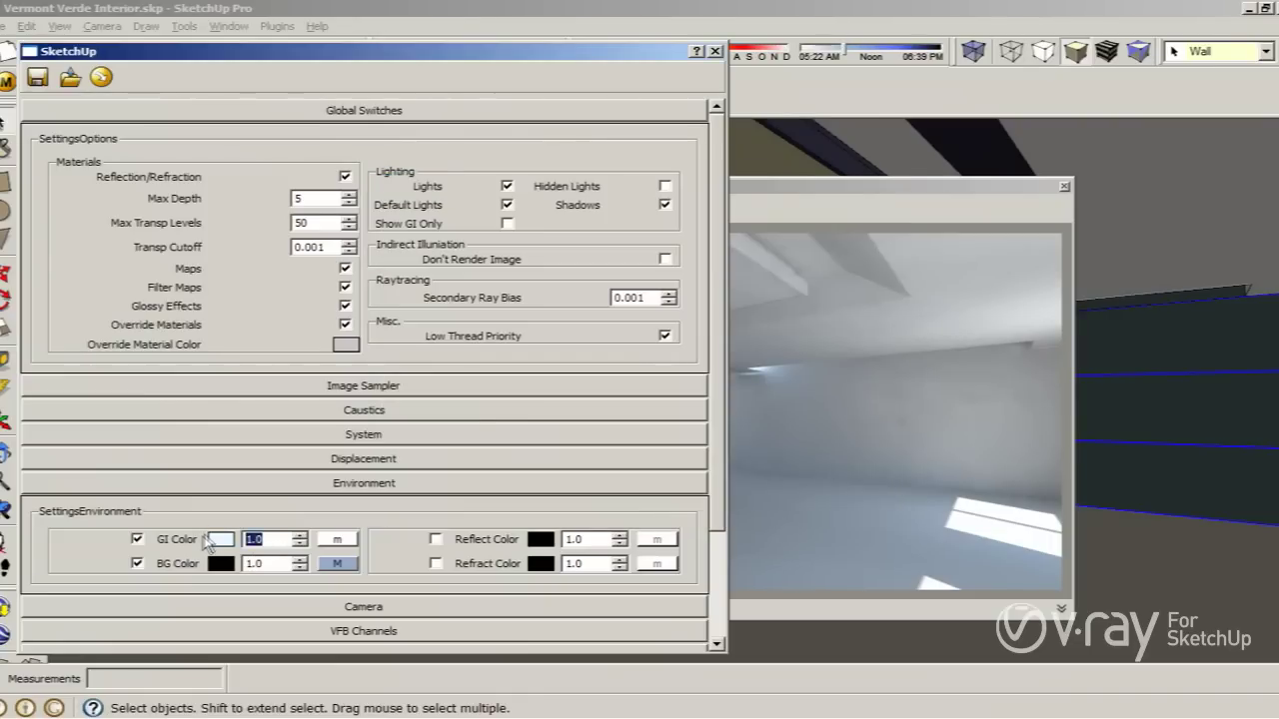
text(40)
click(310, 116)
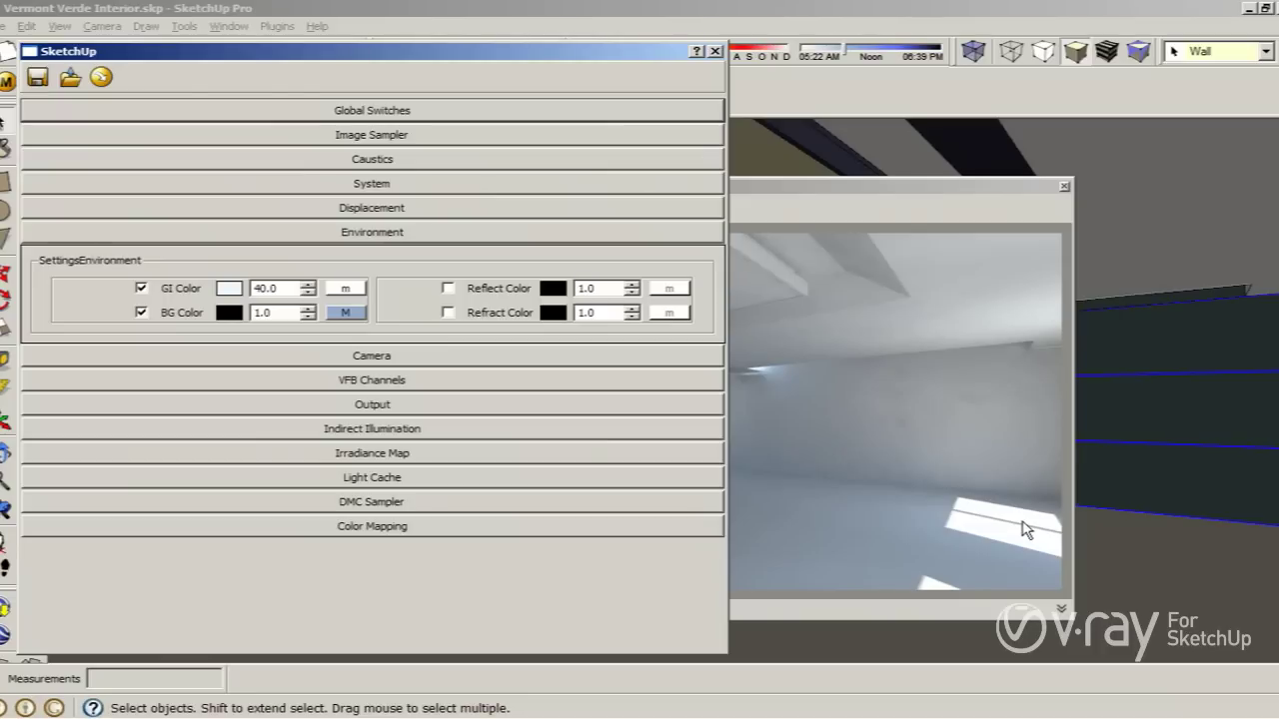
Lower the Reinhard colour mapping Bright Multiplier to 0.35 and close V-Ray Options.
click(510, 232)
click(395, 428)
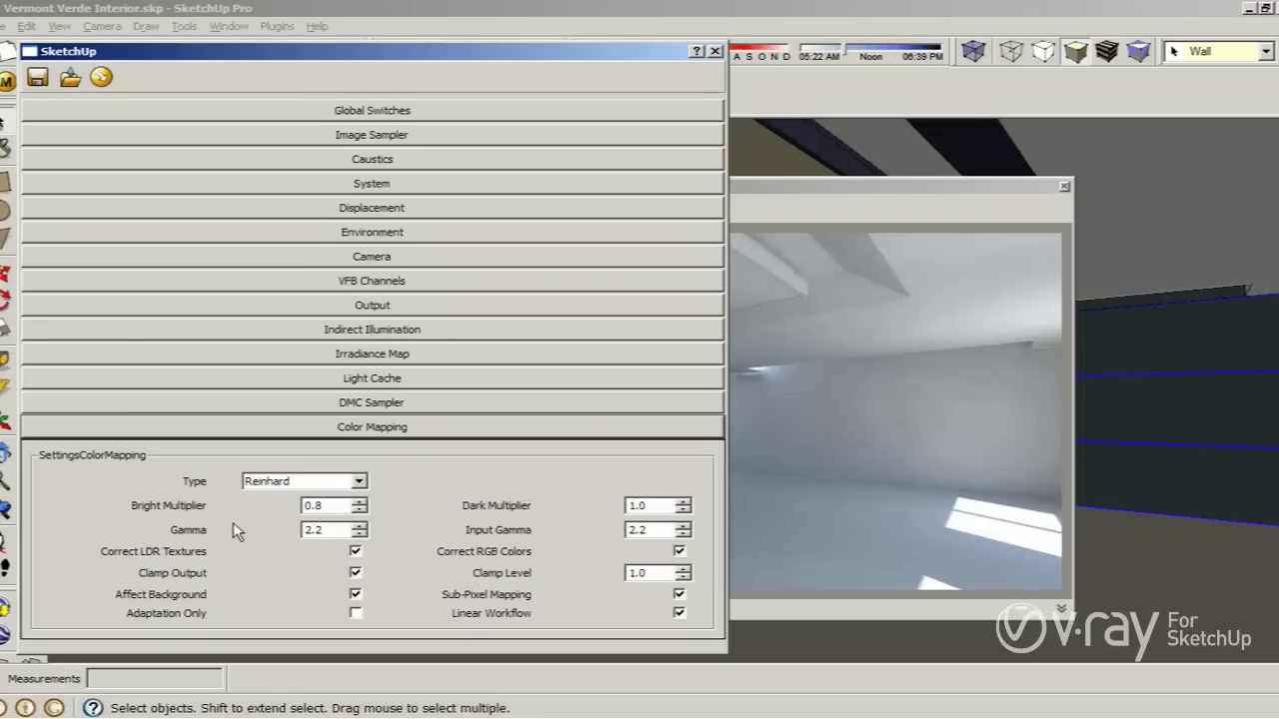
click(361, 510)
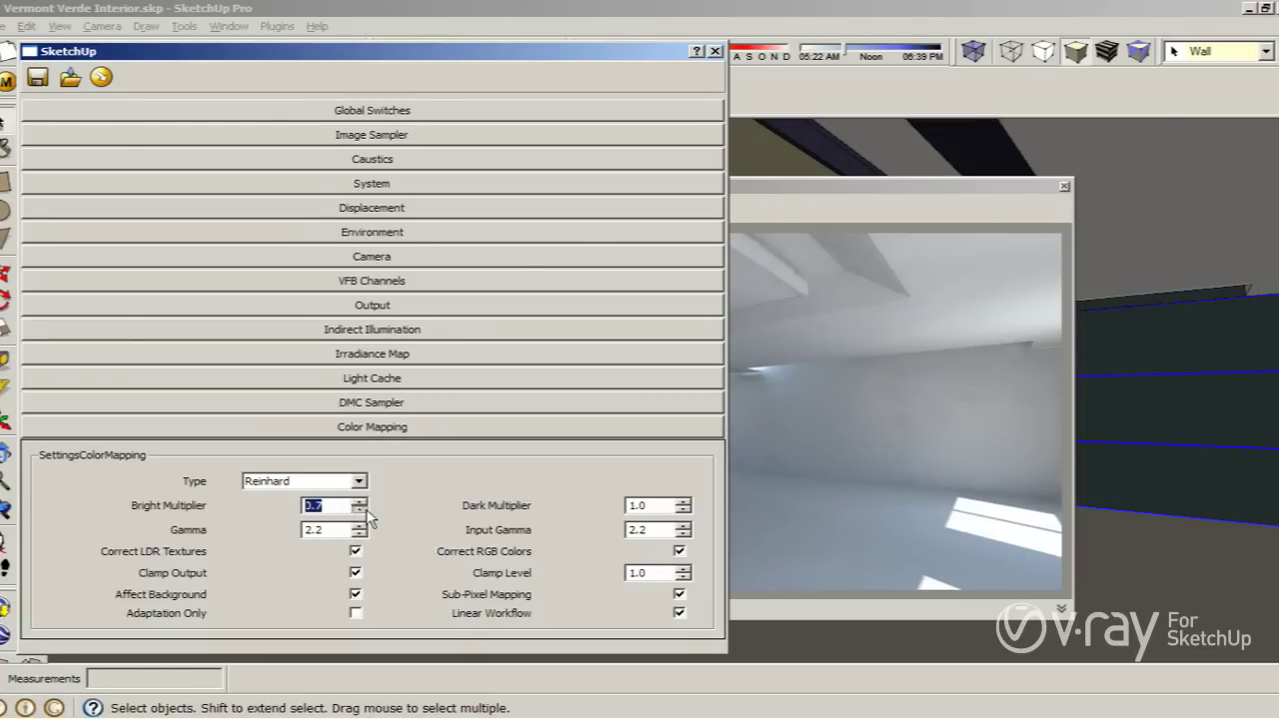
click(360, 511)
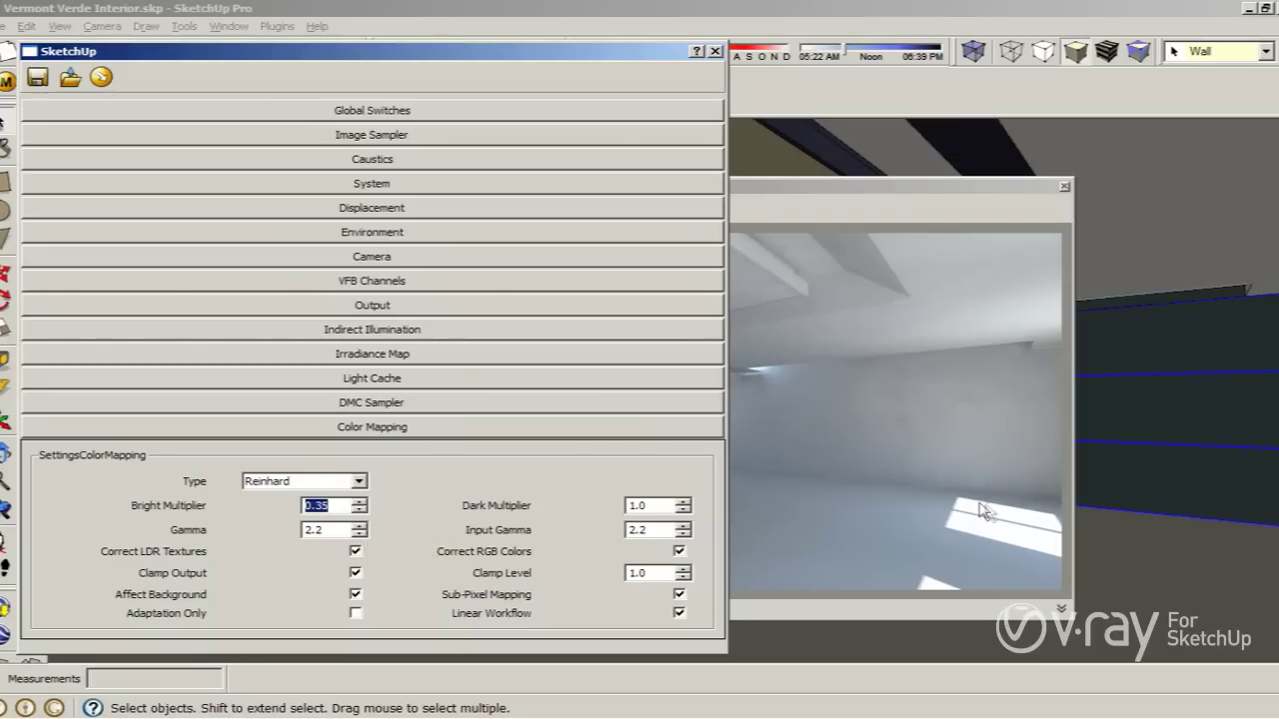
click(715, 51)
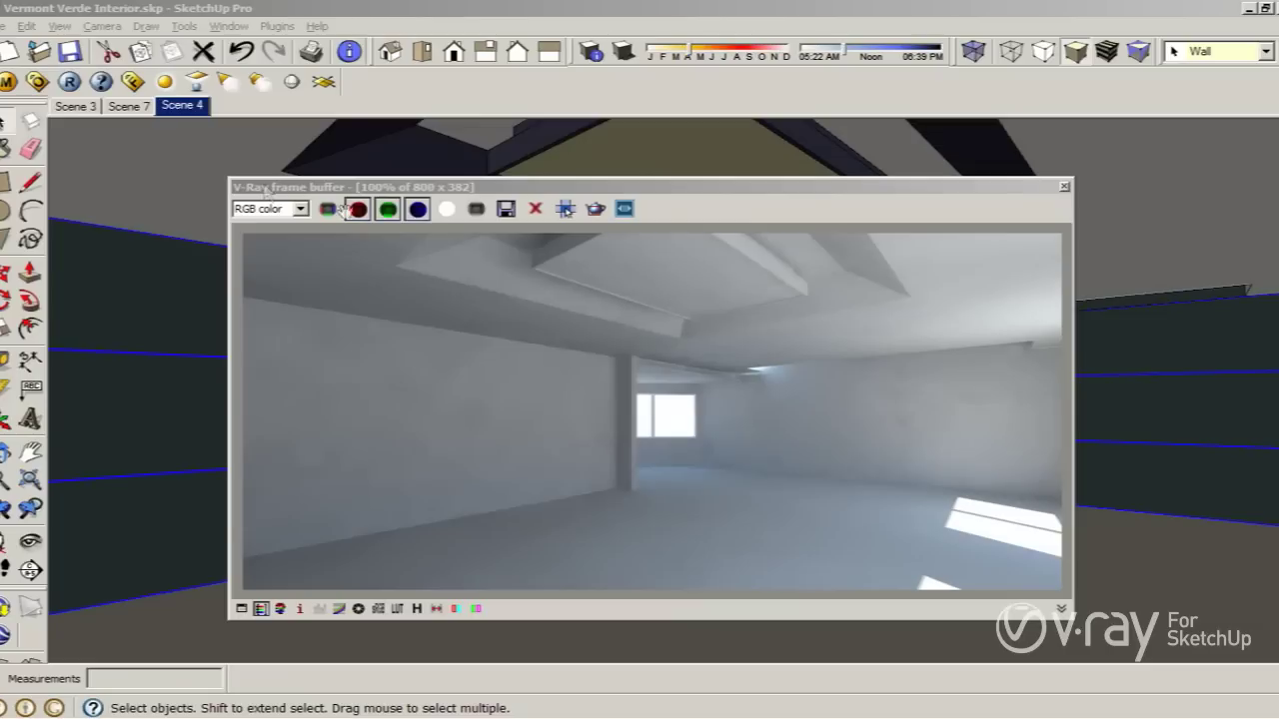
Re-render Scene 4 with the brighter environment, producing an evenly lit grey image.
click(68, 82)
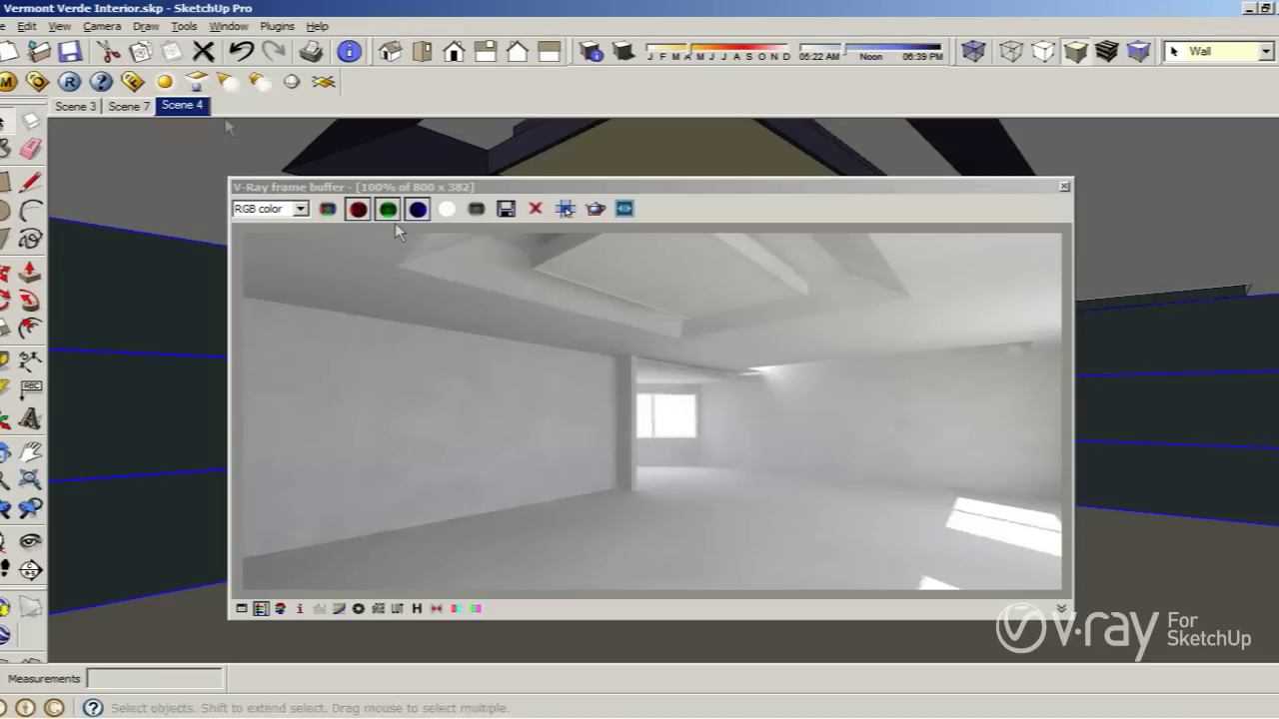
click(37, 81)
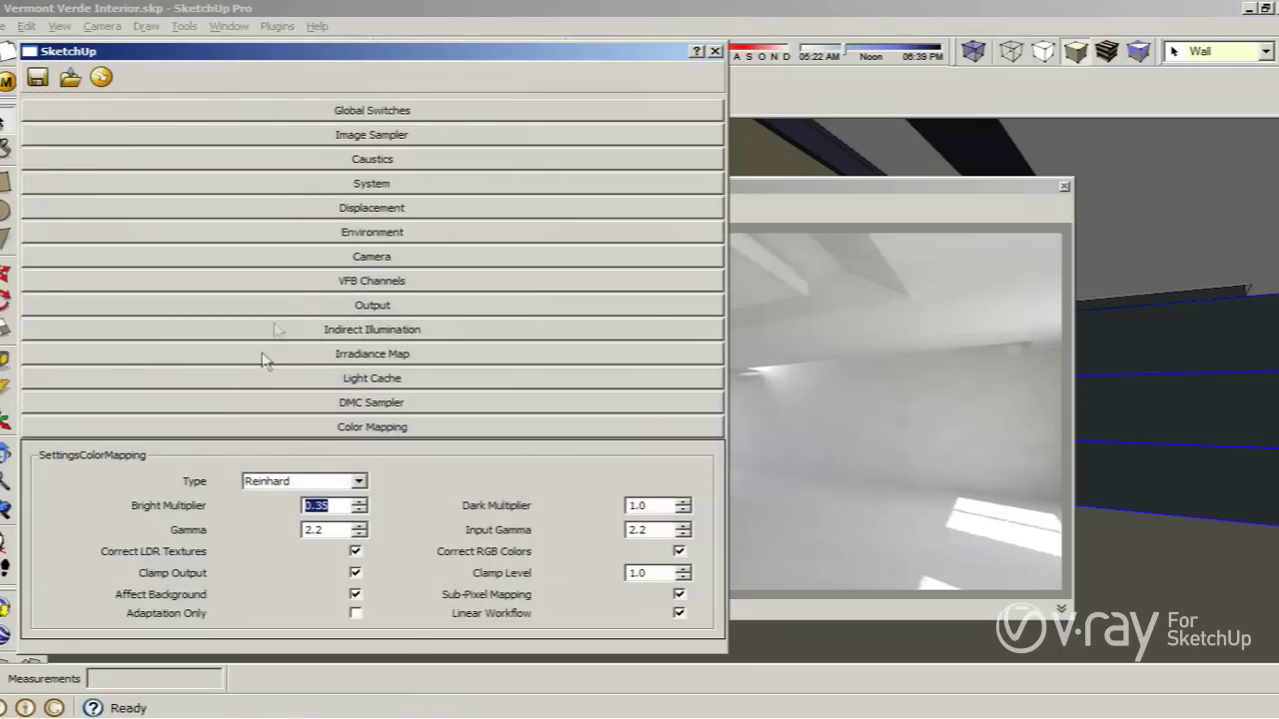
click(362, 229)
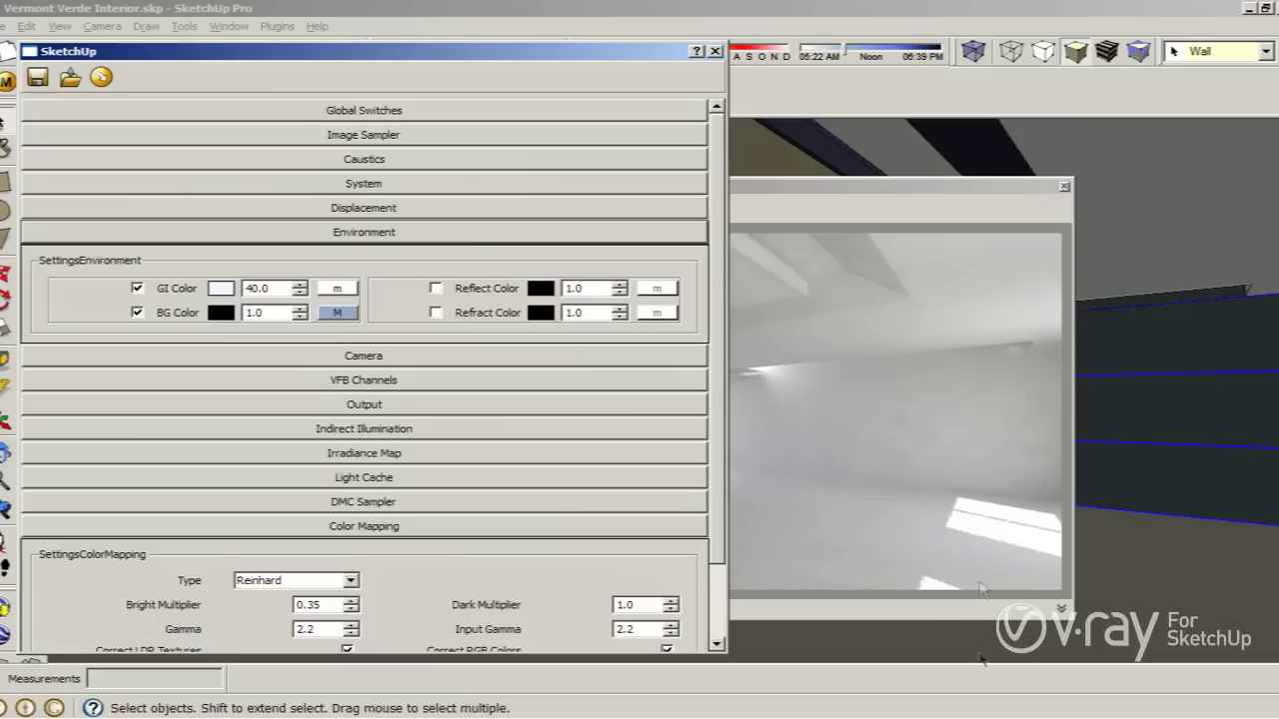
click(428, 112)
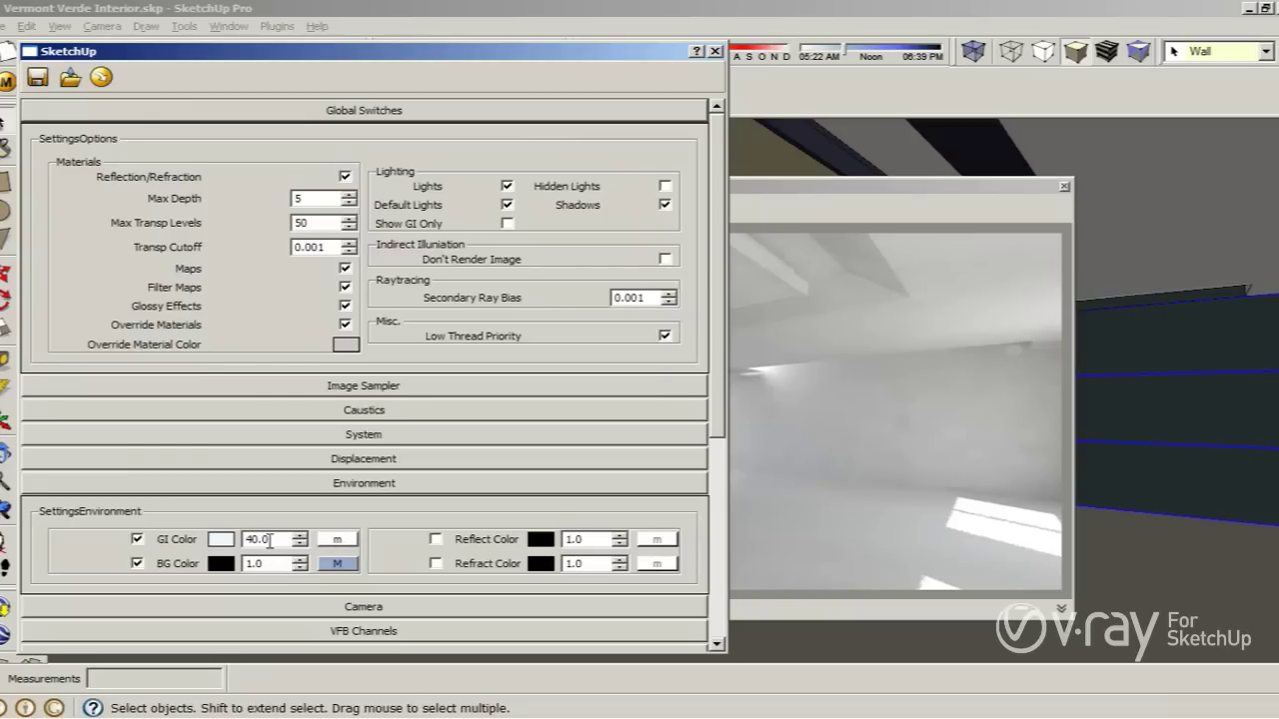
click(330, 484)
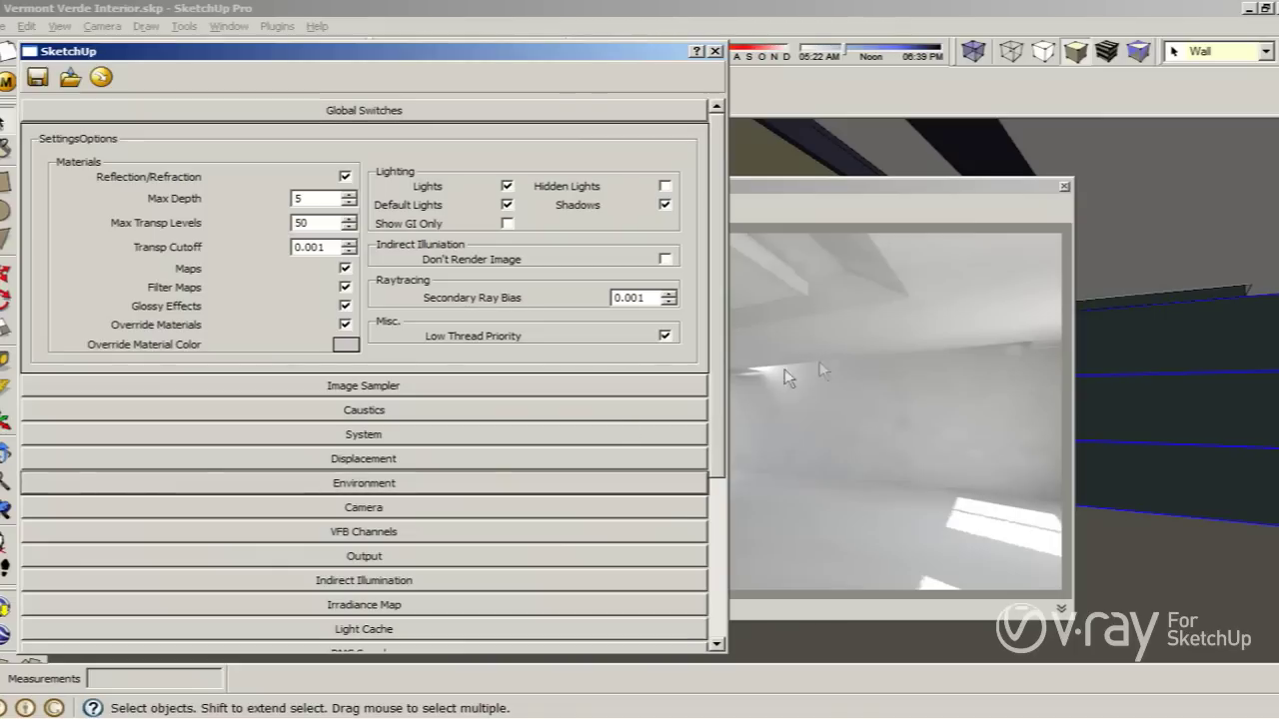
click(857, 210)
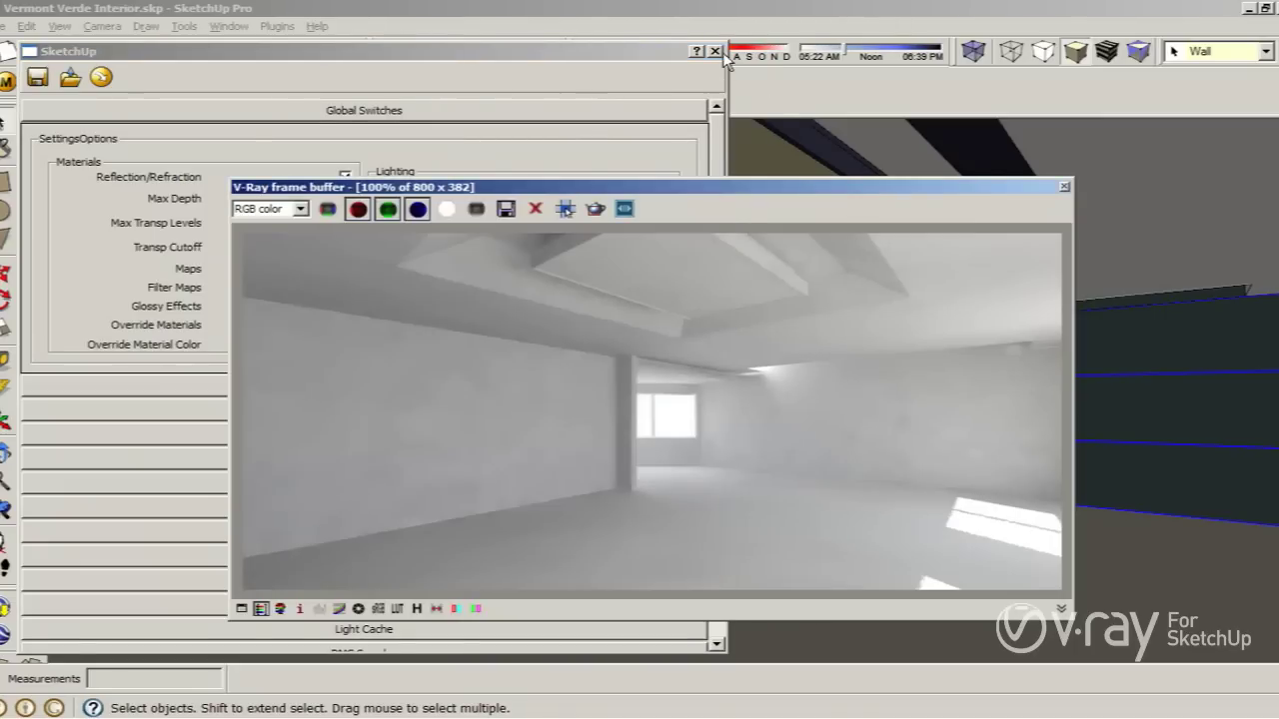
click(715, 50)
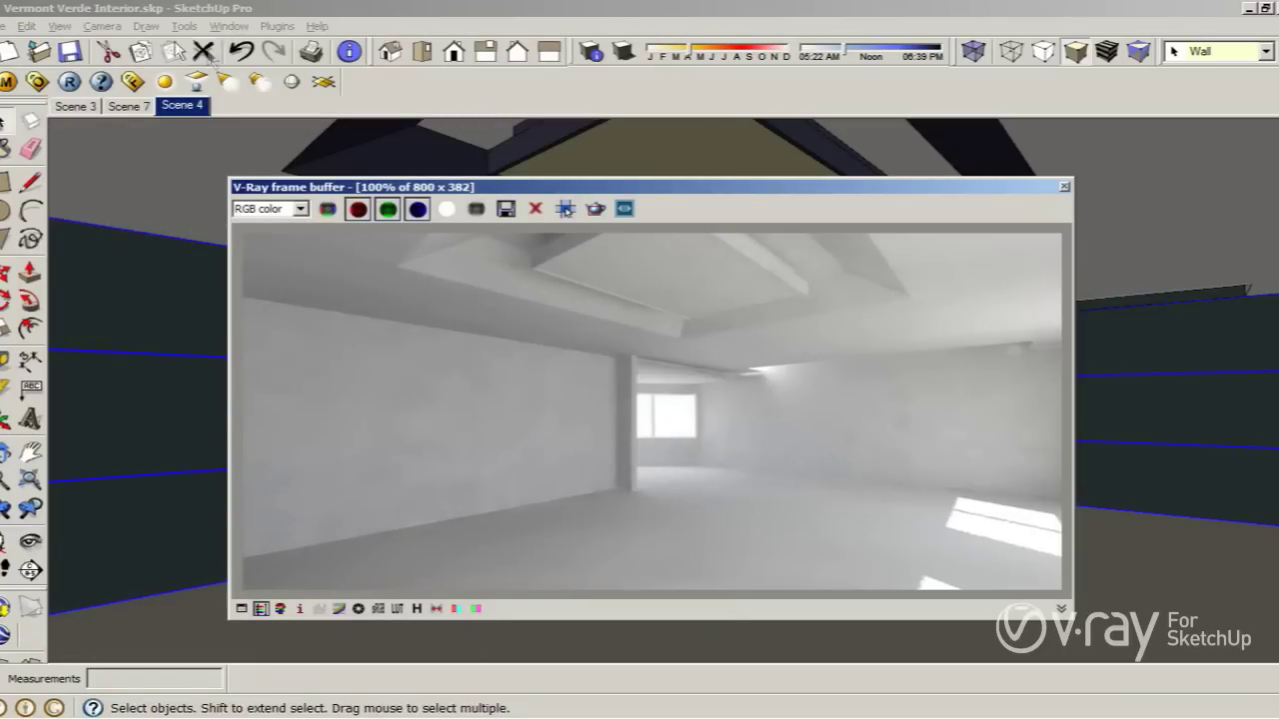
Make the Spotlight and Rec Lights layers visible in the Layers panel.
click(241, 30)
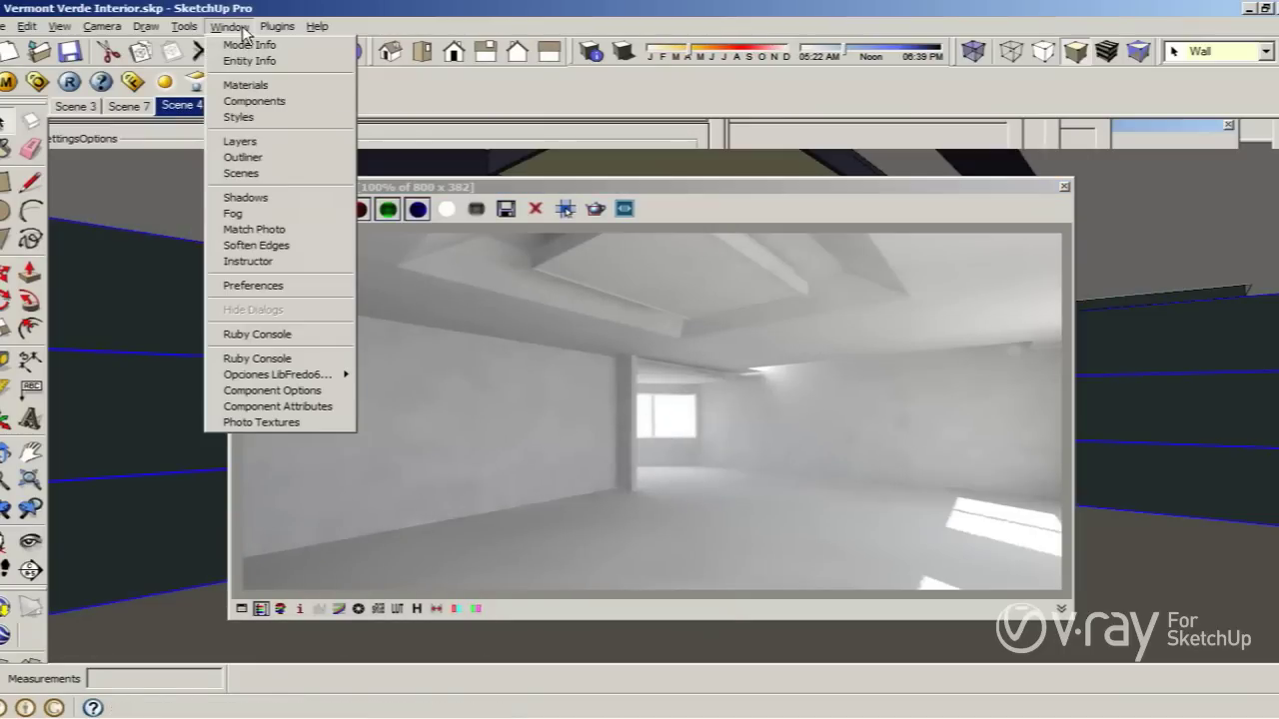
click(245, 141)
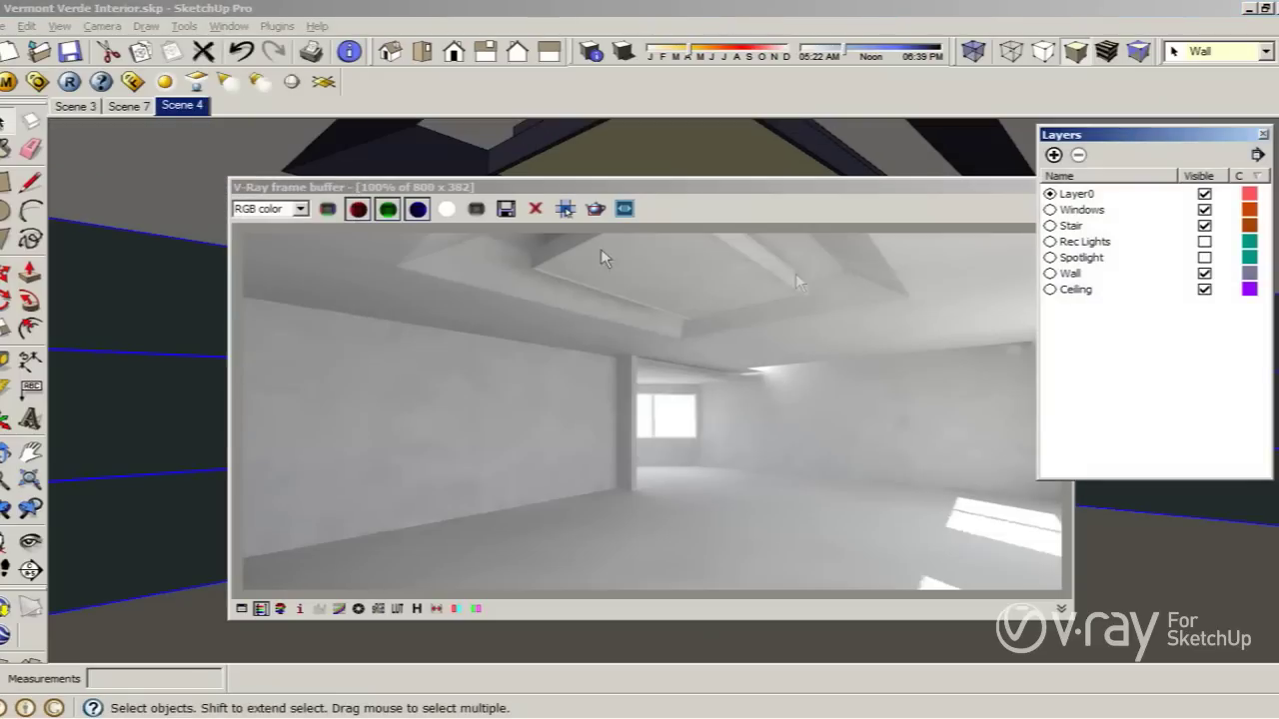
click(1205, 257)
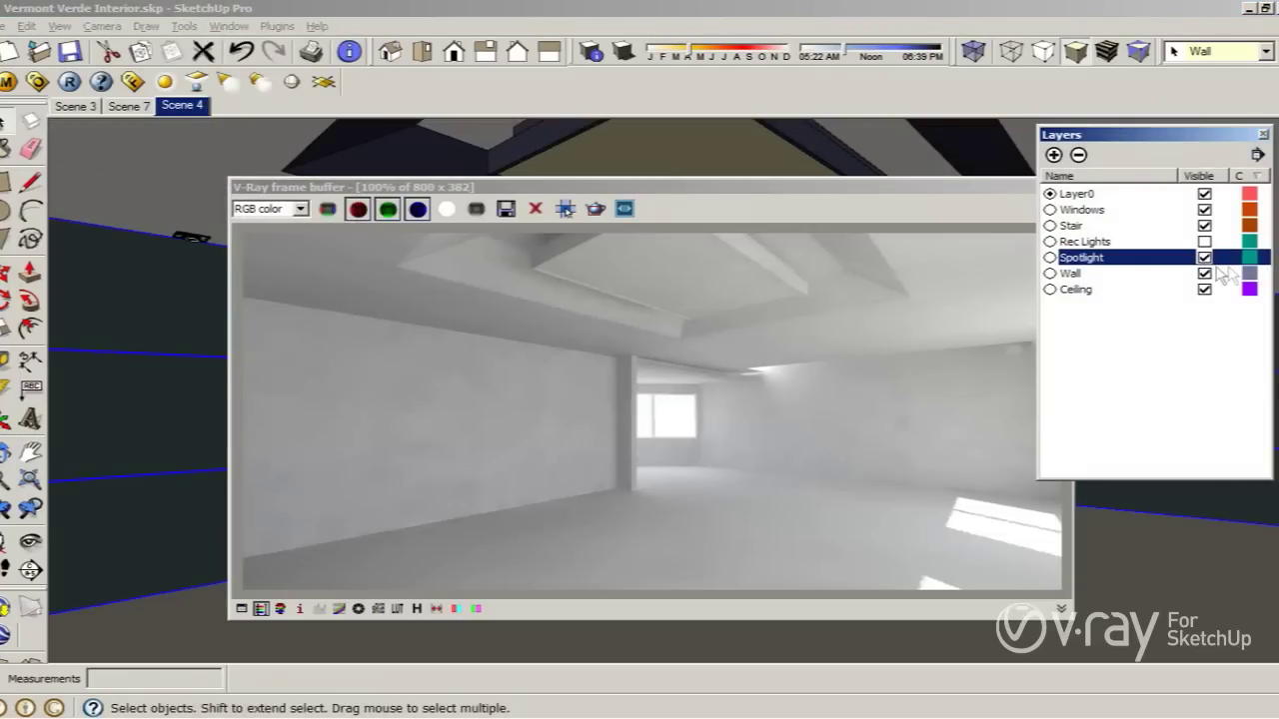
click(1204, 241)
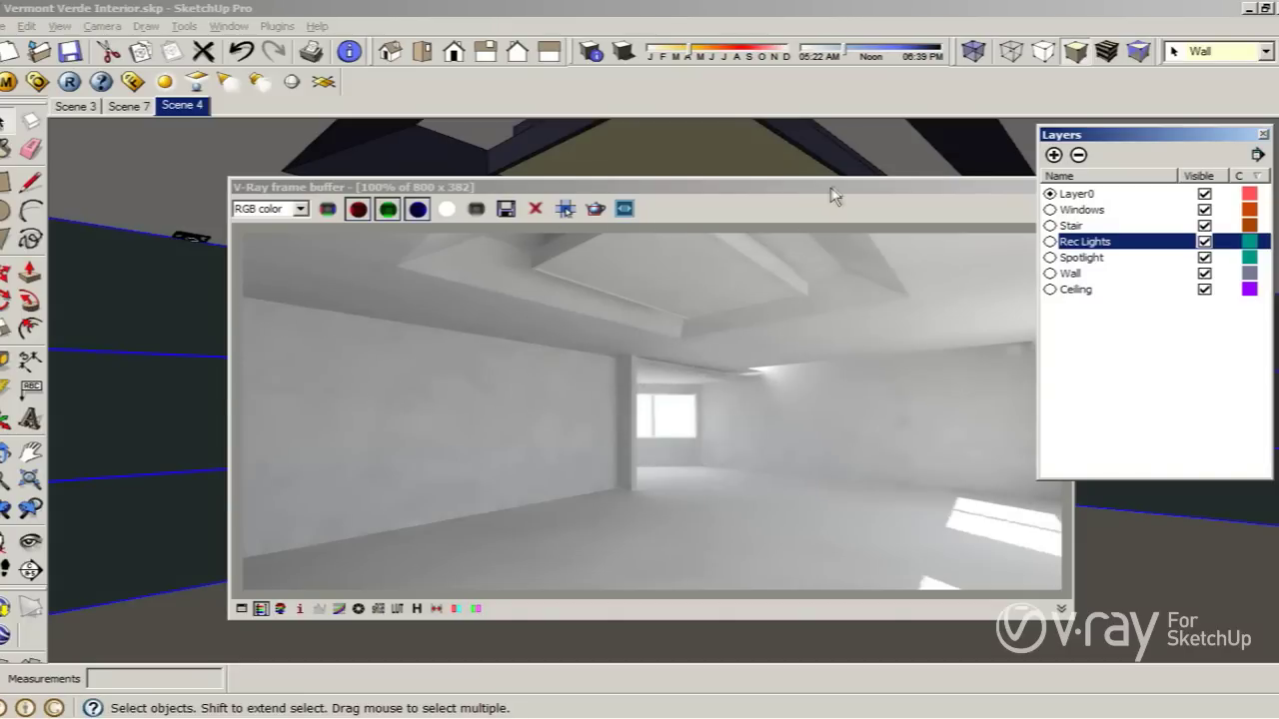
Close the Layers panel and move the V-Ray frame buffer back over the model.
drag(835, 195, 701, 199)
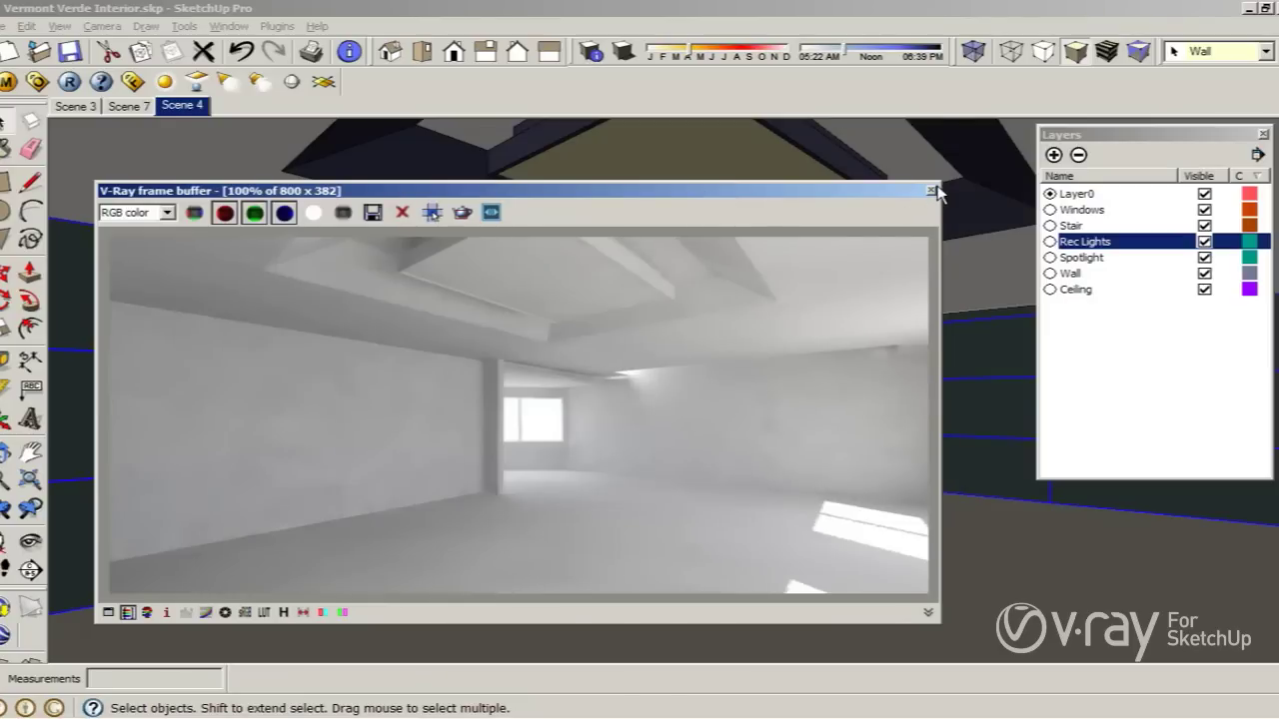
click(1264, 137)
drag(693, 189, 1010, 412)
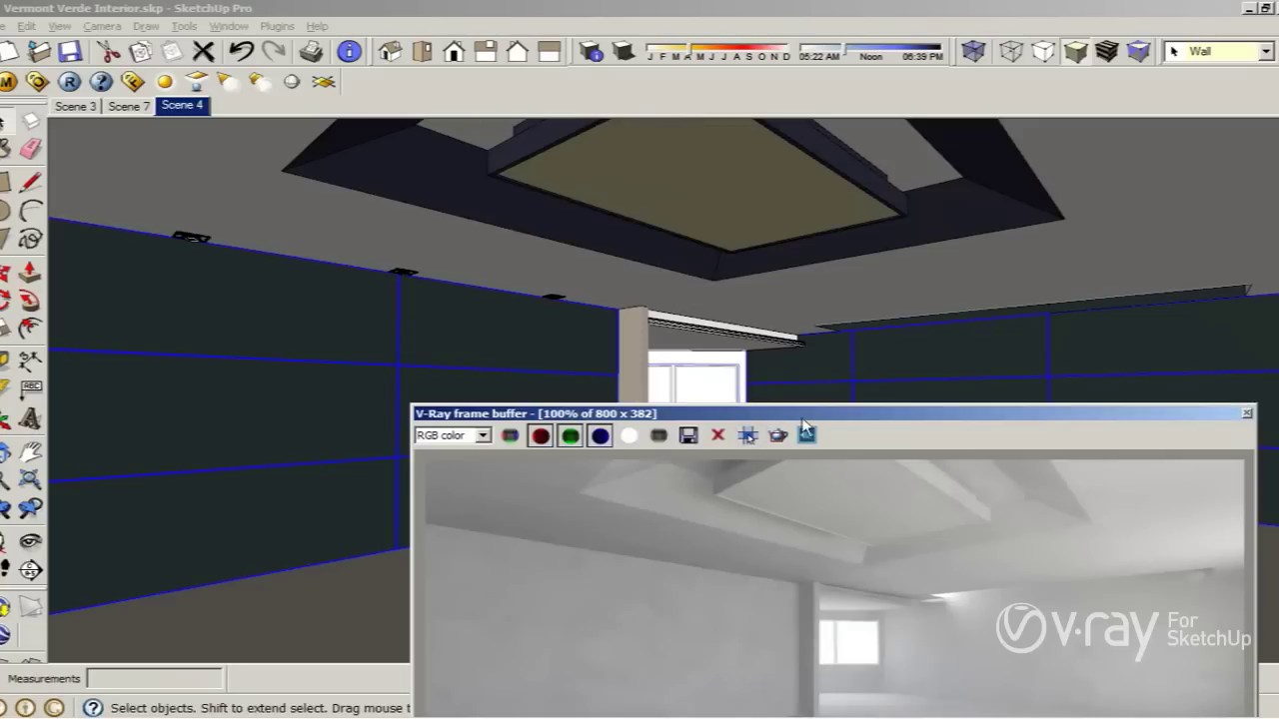
drag(803, 418, 590, 165)
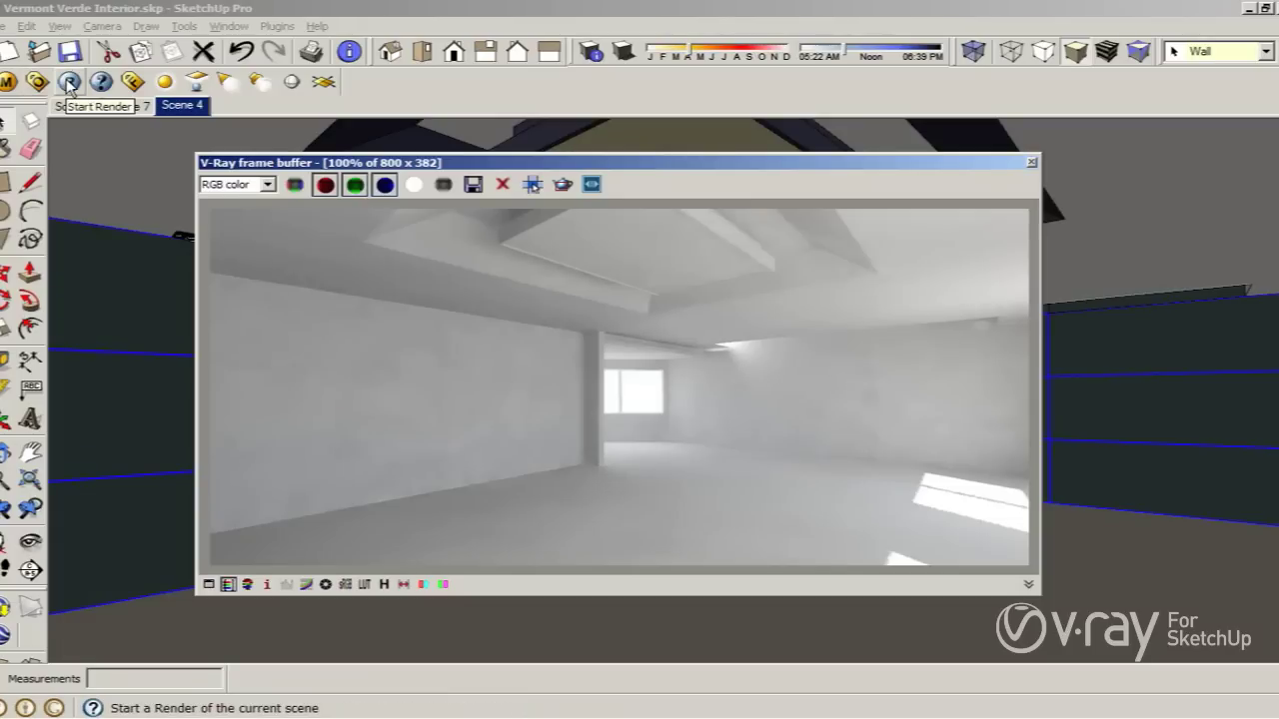
Render the room with the spotlights on, casting light pools on the wall.
click(69, 82)
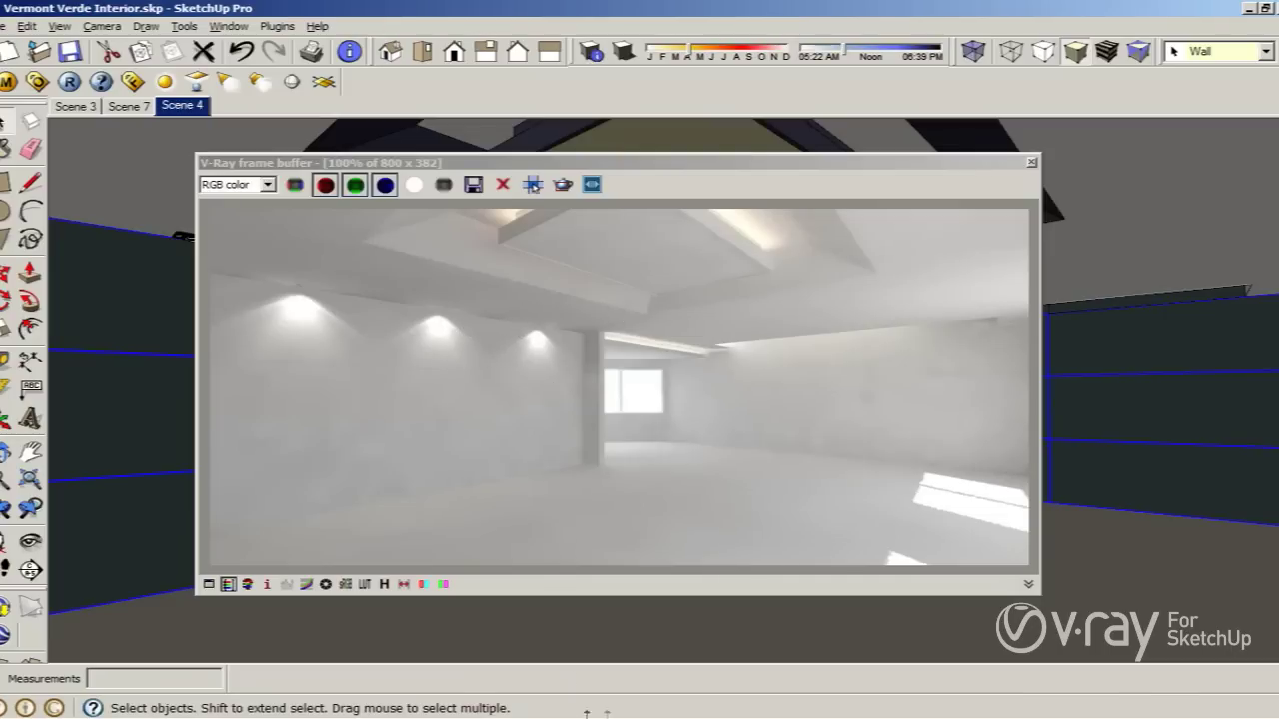
Bring up the finished textured Vermont Verde_2.png render from the taskbar.
click(605, 709)
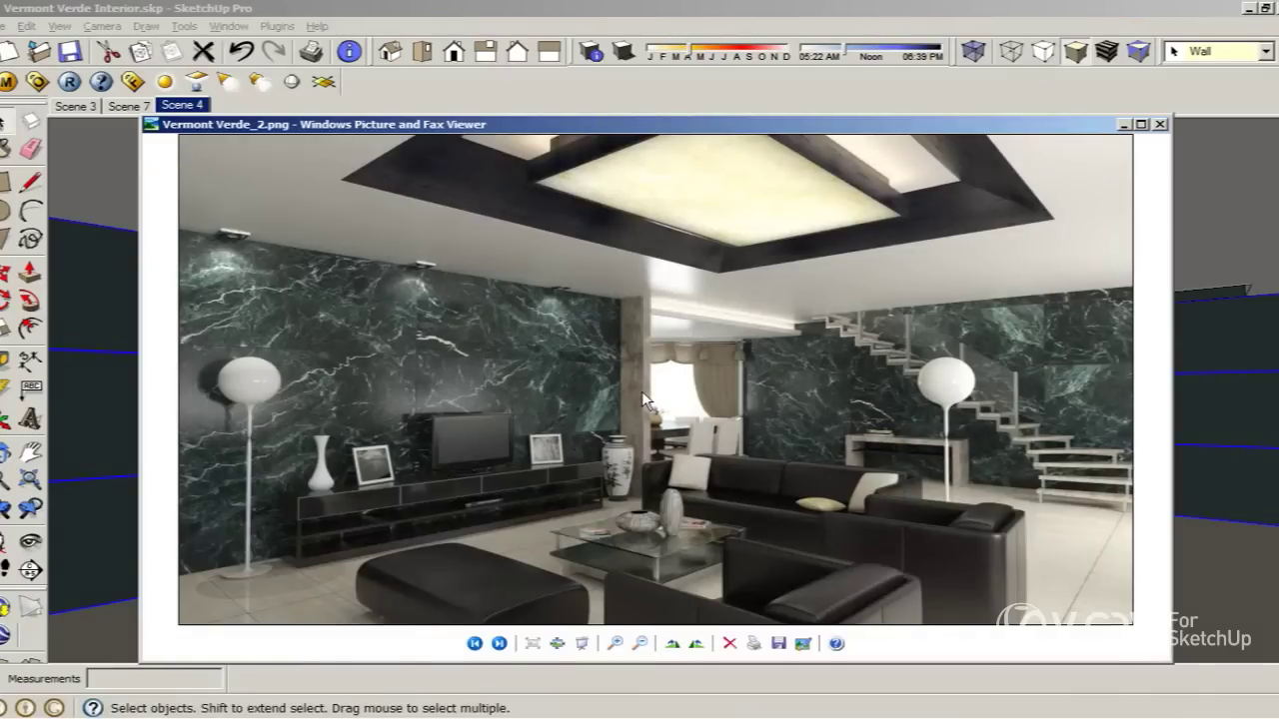